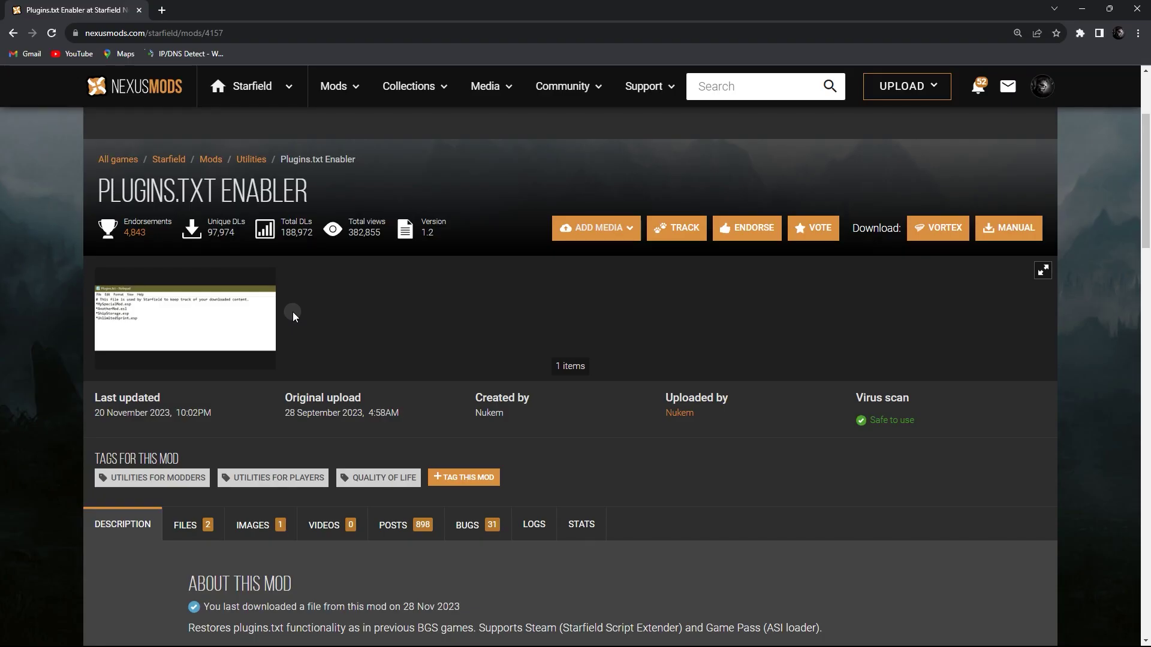
View the Plugins.txt Enabler preview image full size, then close the image viewer
{"action": "left_click_drag", "start_coordinate": [100, 192], "coordinate": [301, 191]}
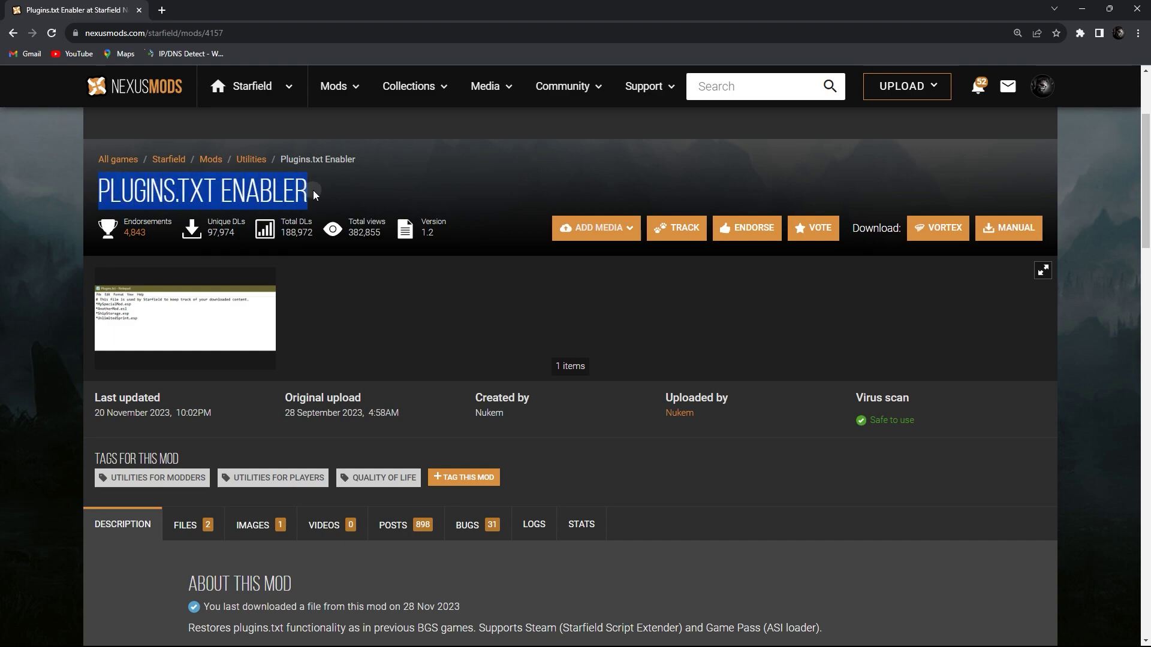
{"action": "left_click", "coordinate": [313, 189]}
{"action": "left_click", "coordinate": [249, 297]}
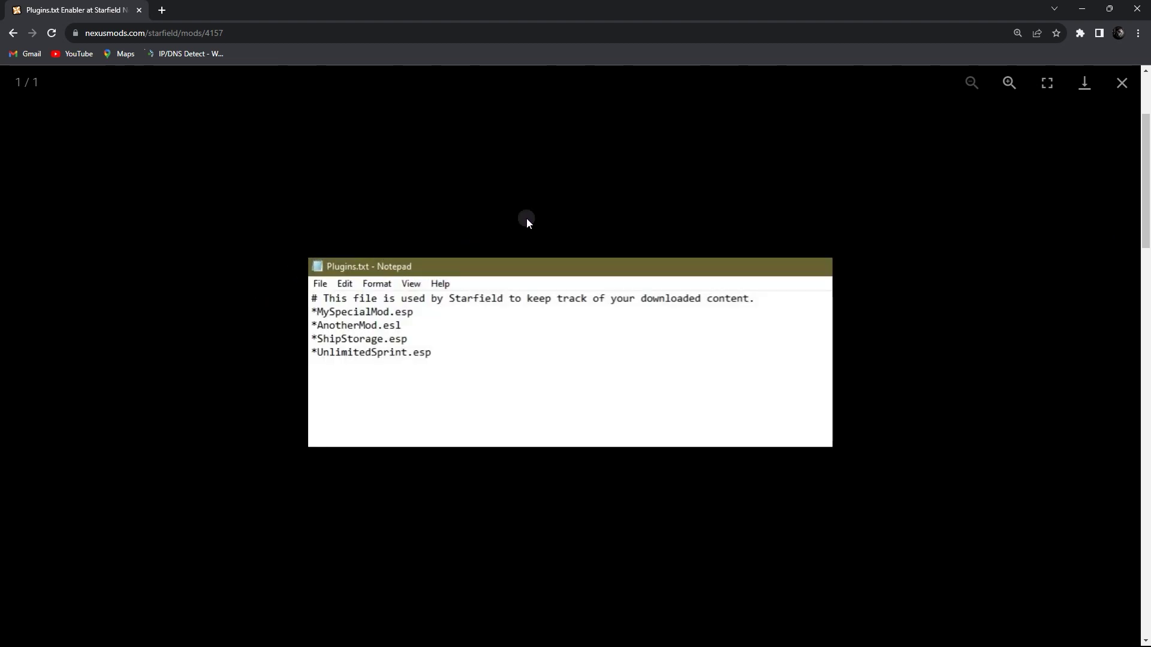
{"action": "left_click", "coordinate": [1121, 83]}
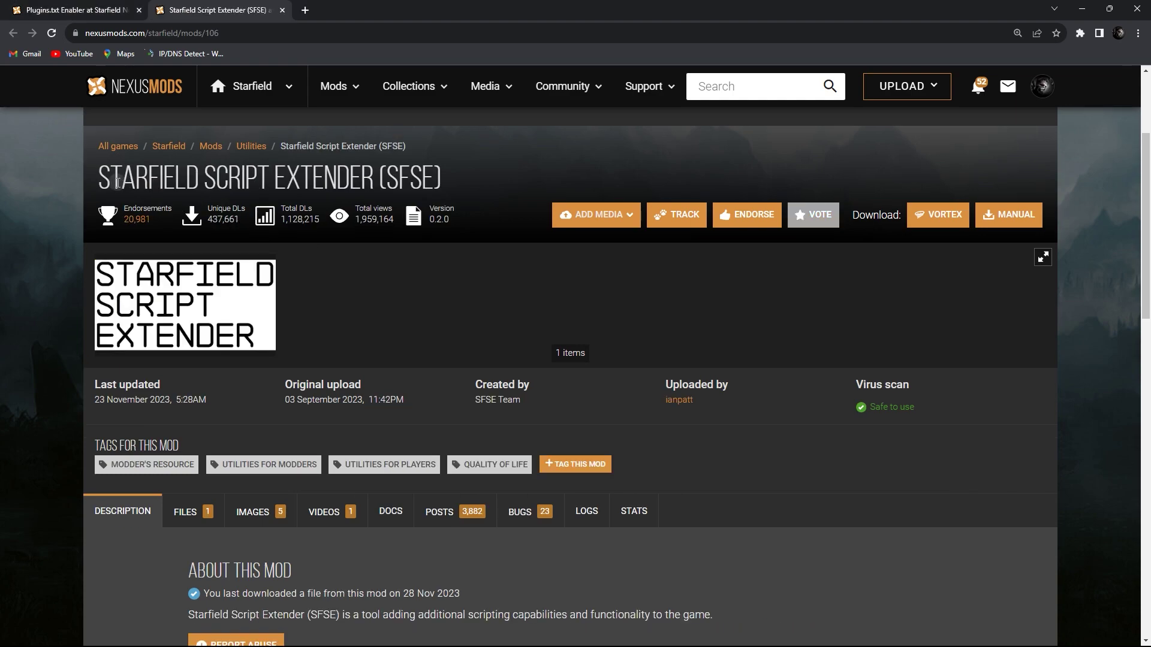
Show the SFSE mod's files list and scroll down to the older versions
{"action": "left_click_drag", "start_coordinate": [98, 181], "coordinate": [456, 183]}
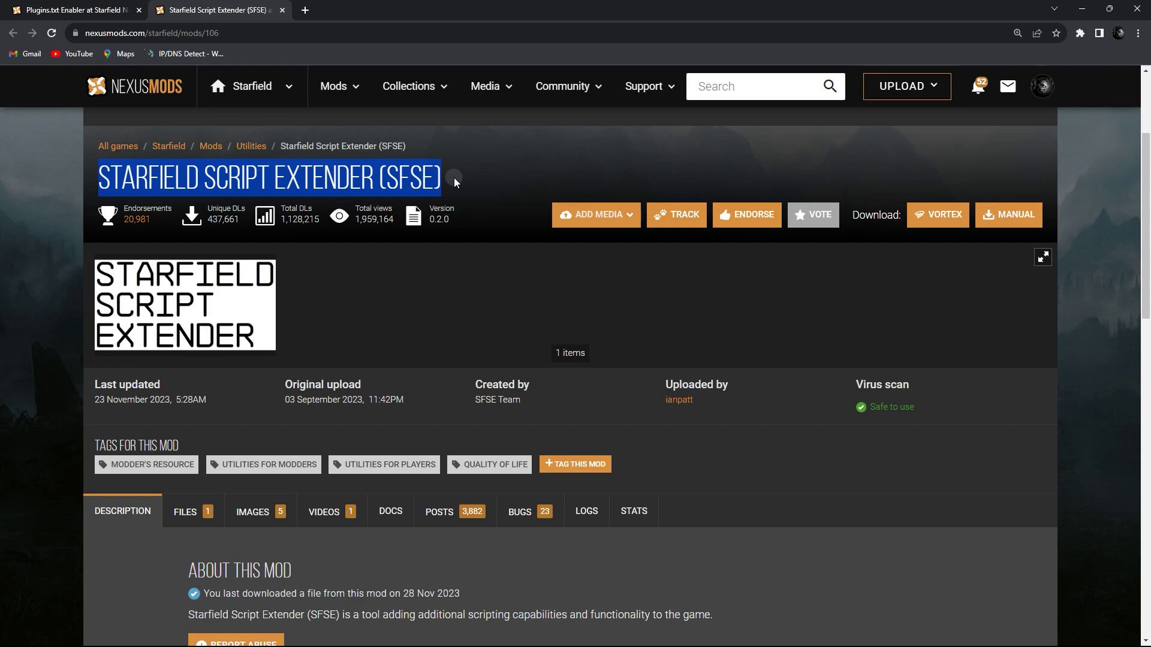
{"action": "left_click", "coordinate": [191, 511]}
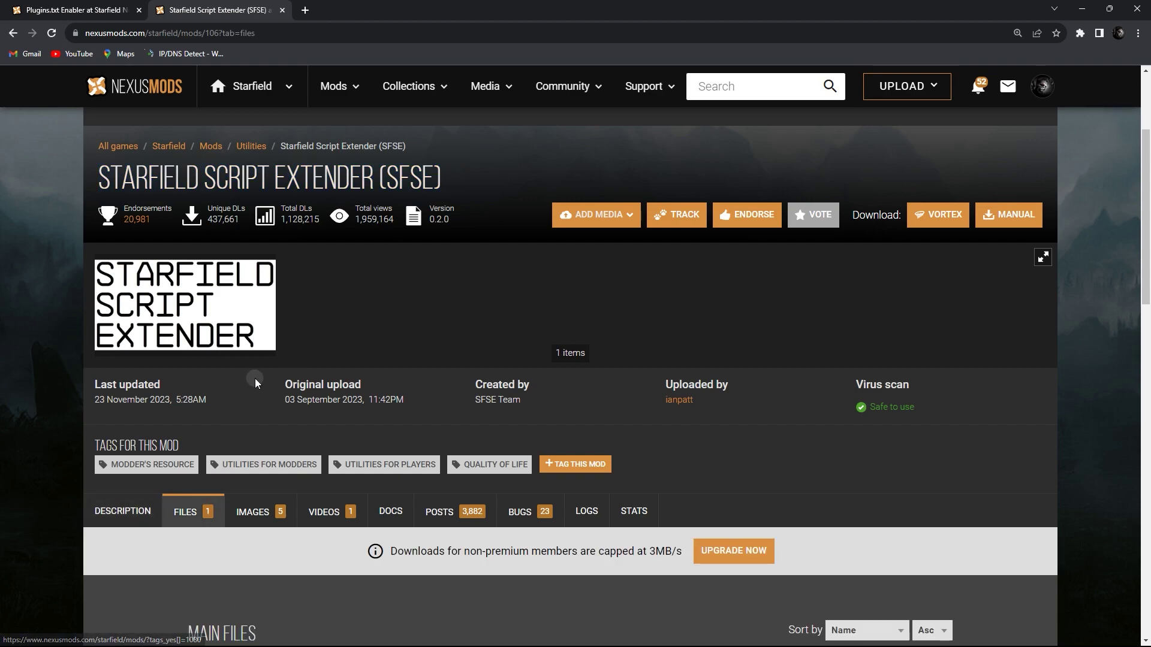
{"action": "scroll", "coordinate": [256, 378], "scroll_direction": "down", "scroll_amount": 7}
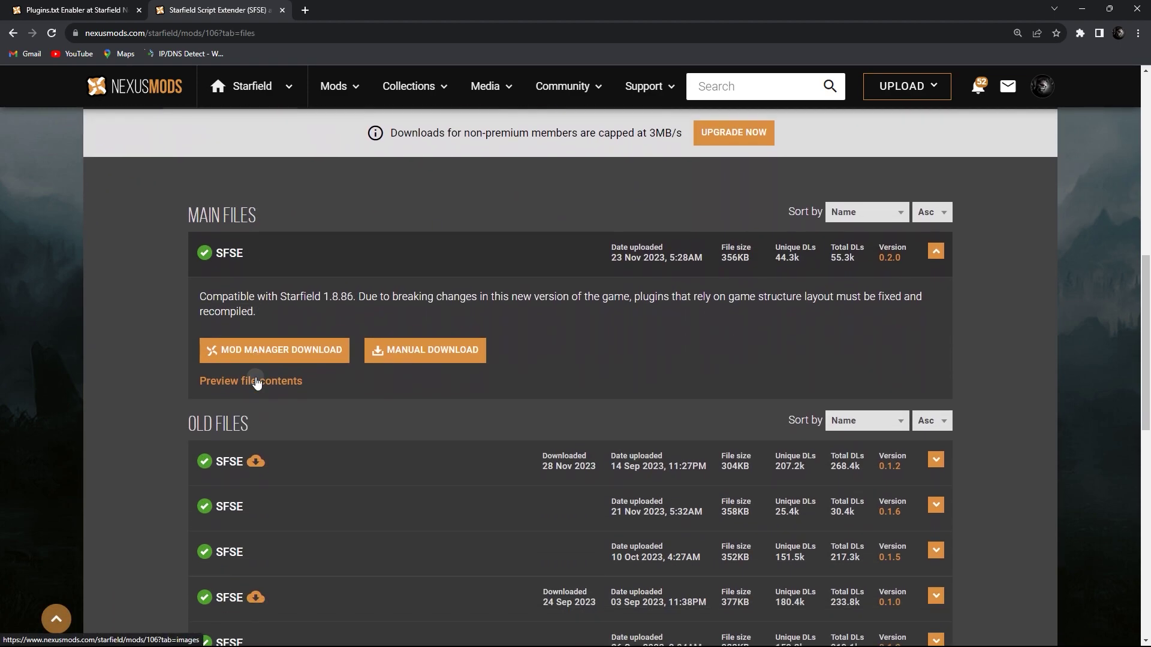
{"action": "scroll", "coordinate": [257, 381], "scroll_direction": "down", "scroll_amount": 1}
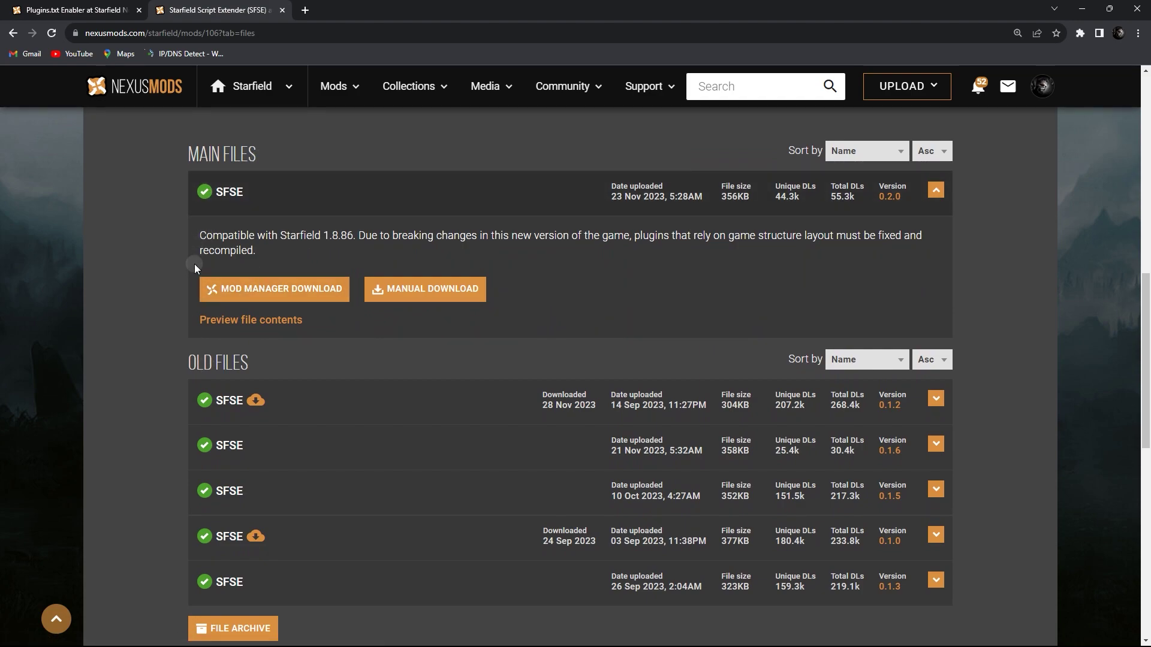
{"action": "scroll", "coordinate": [176, 367], "scroll_direction": "down", "scroll_amount": 1}
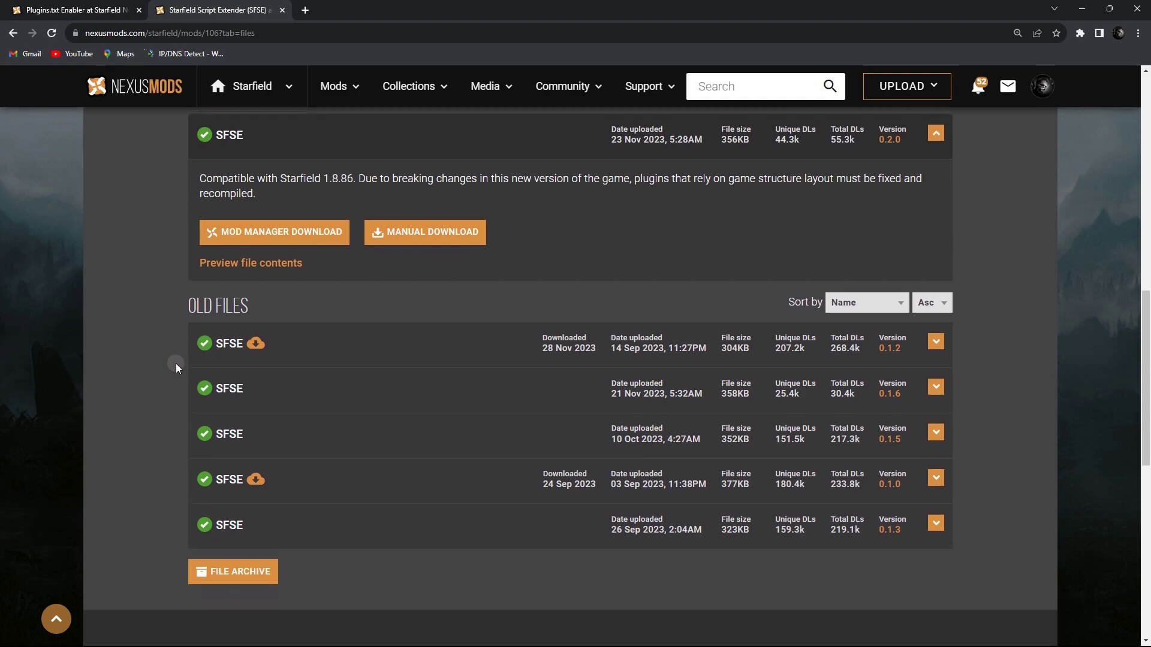
Expand and collapse the SFSE 0.1.2 and 0.1.0 old file entries to compare versions
{"action": "left_click", "coordinate": [231, 340]}
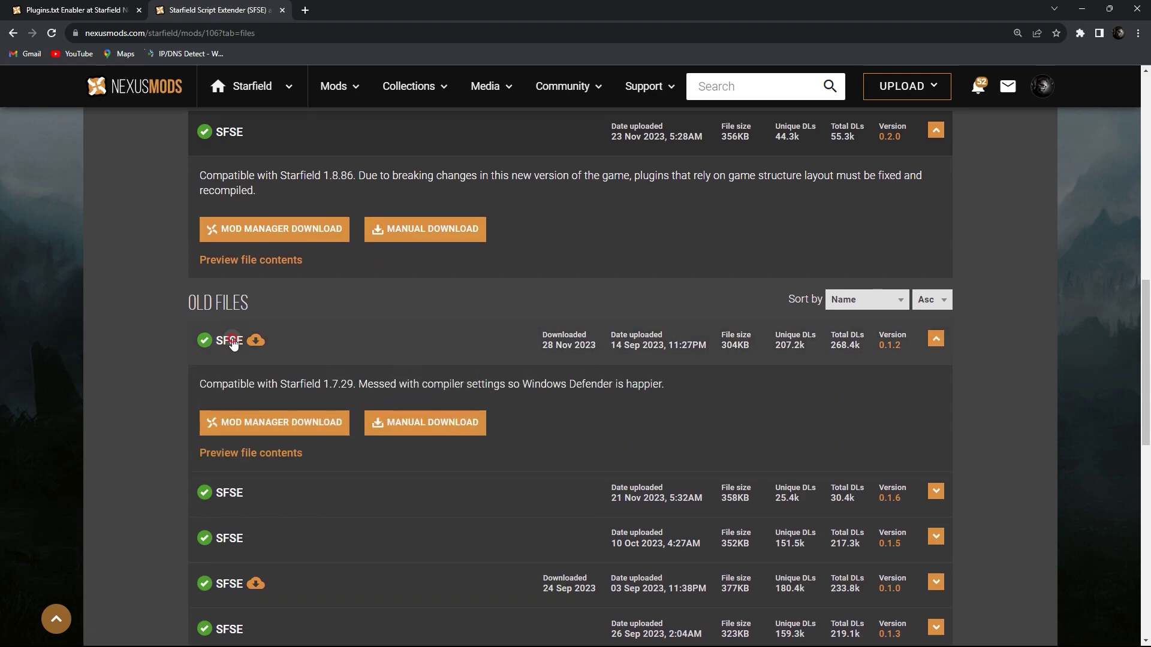
{"action": "left_click", "coordinate": [232, 341]}
{"action": "left_click", "coordinate": [257, 476]}
{"action": "left_click", "coordinate": [265, 477]}
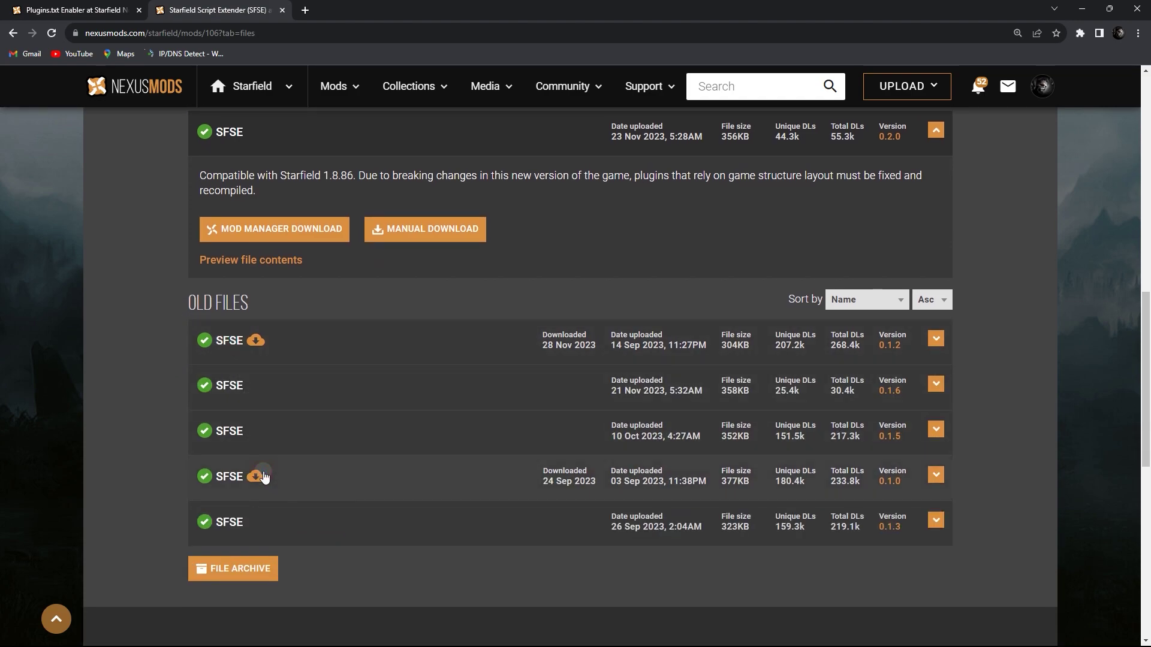
{"action": "scroll", "coordinate": [179, 444], "scroll_direction": "up", "scroll_amount": 1}
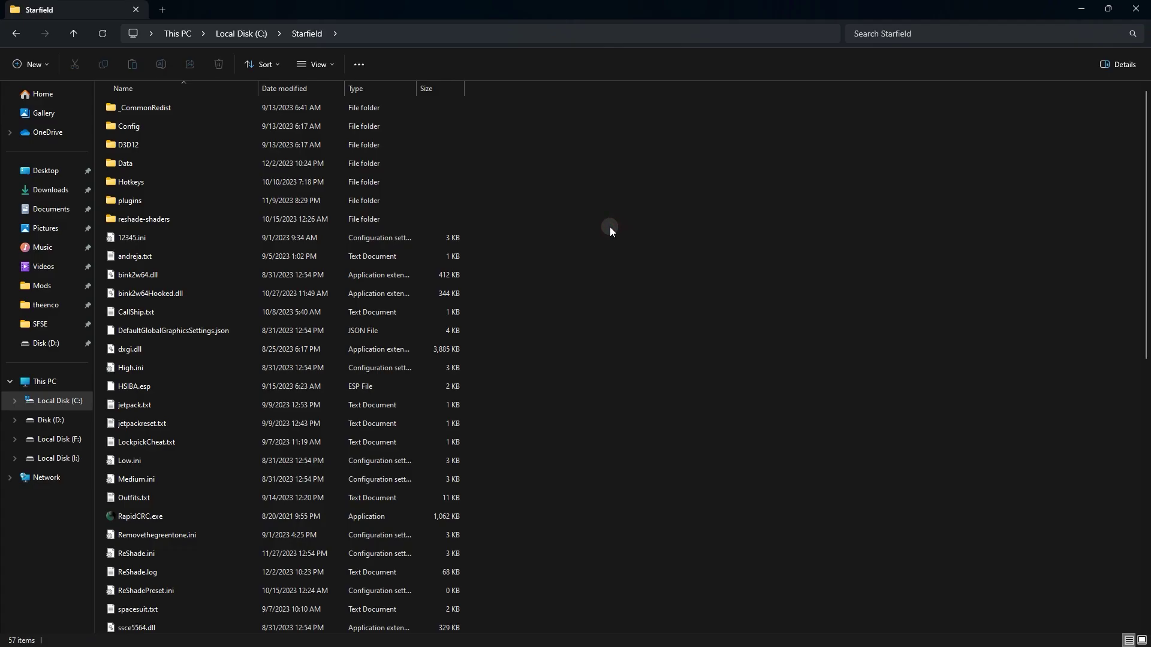
{"action": "scroll", "coordinate": [311, 362], "scroll_direction": "down", "scroll_amount": 5}
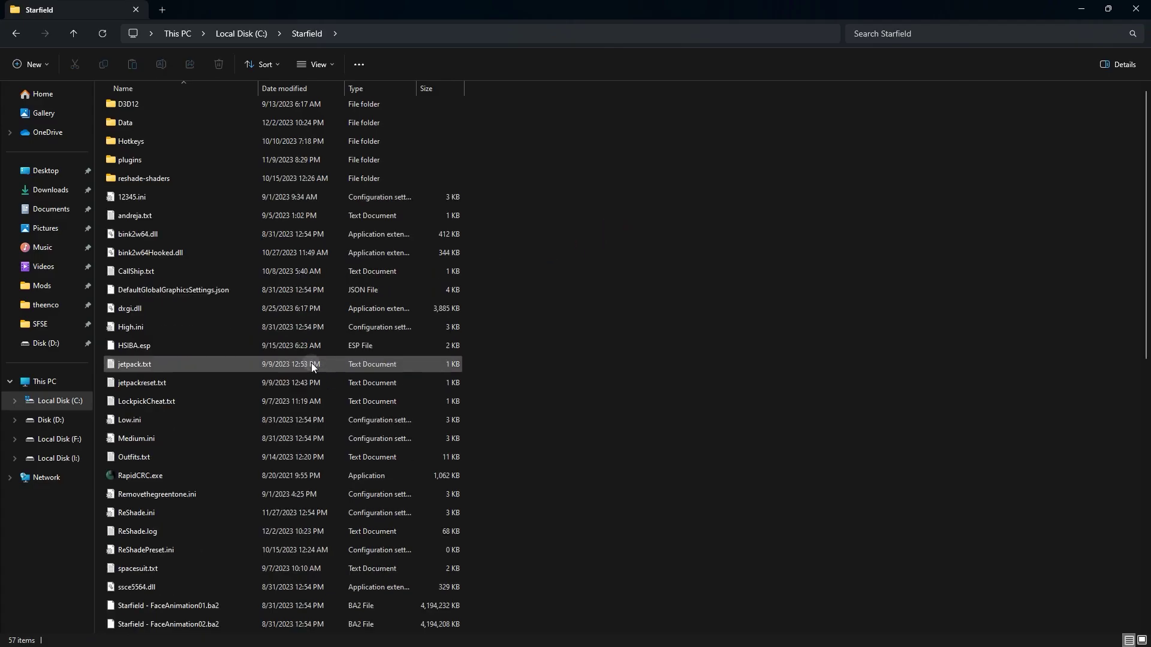
Check the Starfield.exe Properties details to confirm file version 1.7.29.0
{"action": "right_click", "coordinate": [153, 512]}
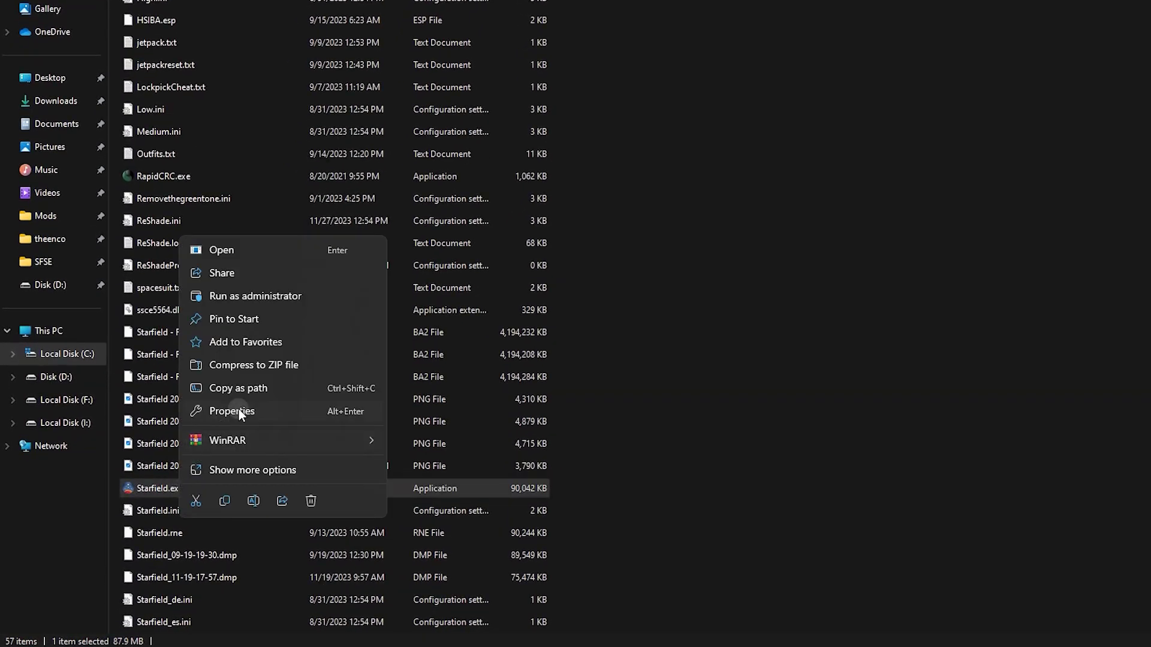
{"action": "left_click", "coordinate": [236, 411]}
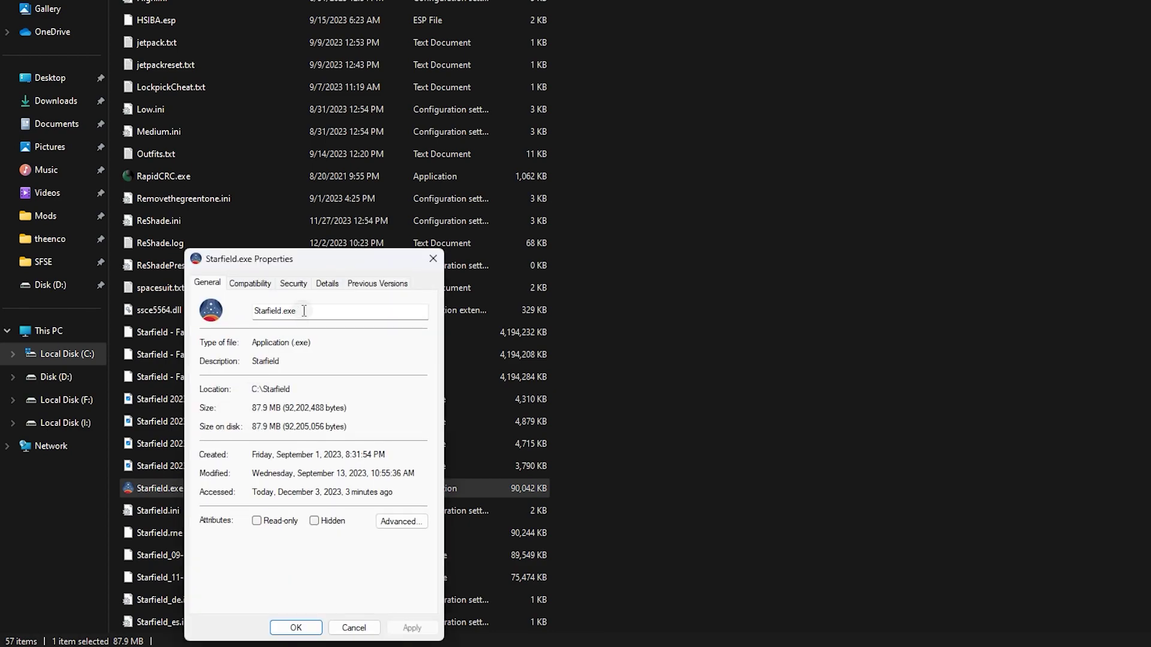
{"action": "left_click", "coordinate": [326, 284]}
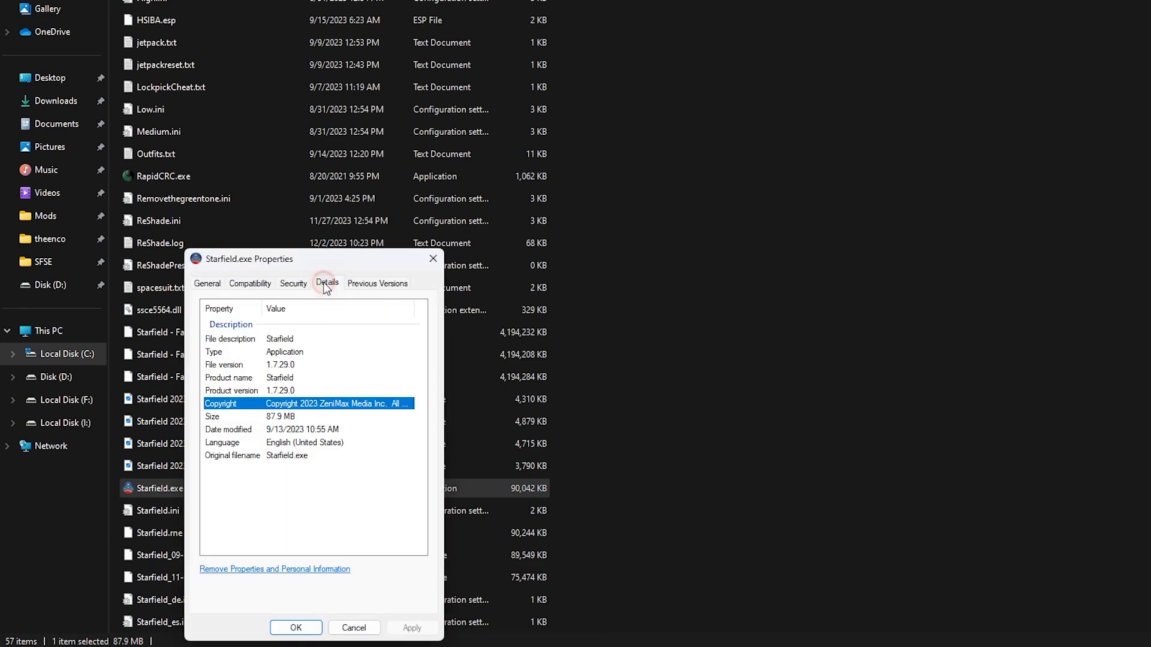
{"action": "left_click", "coordinate": [293, 365]}
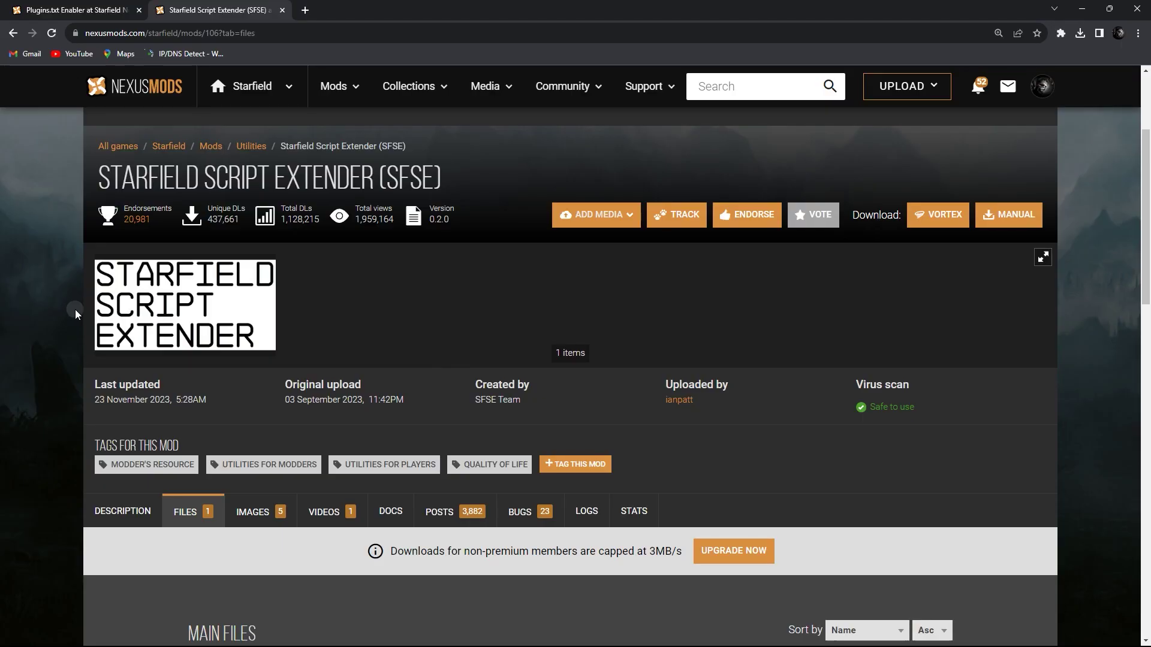
Download the SFSE 0.1.2 file, which supports 1.7.29, using the free slow download
{"action": "scroll", "coordinate": [74, 309], "scroll_direction": "down", "scroll_amount": 5}
{"action": "scroll", "coordinate": [74, 309], "scroll_direction": "down", "scroll_amount": 2}
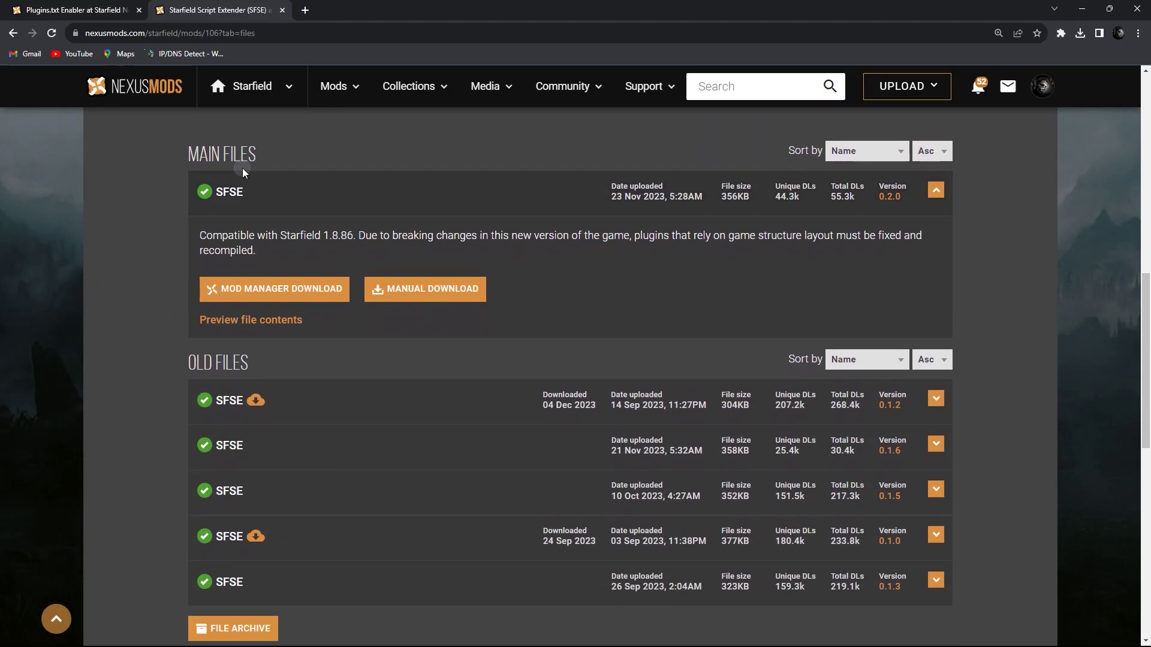
{"action": "left_click", "coordinate": [297, 393]}
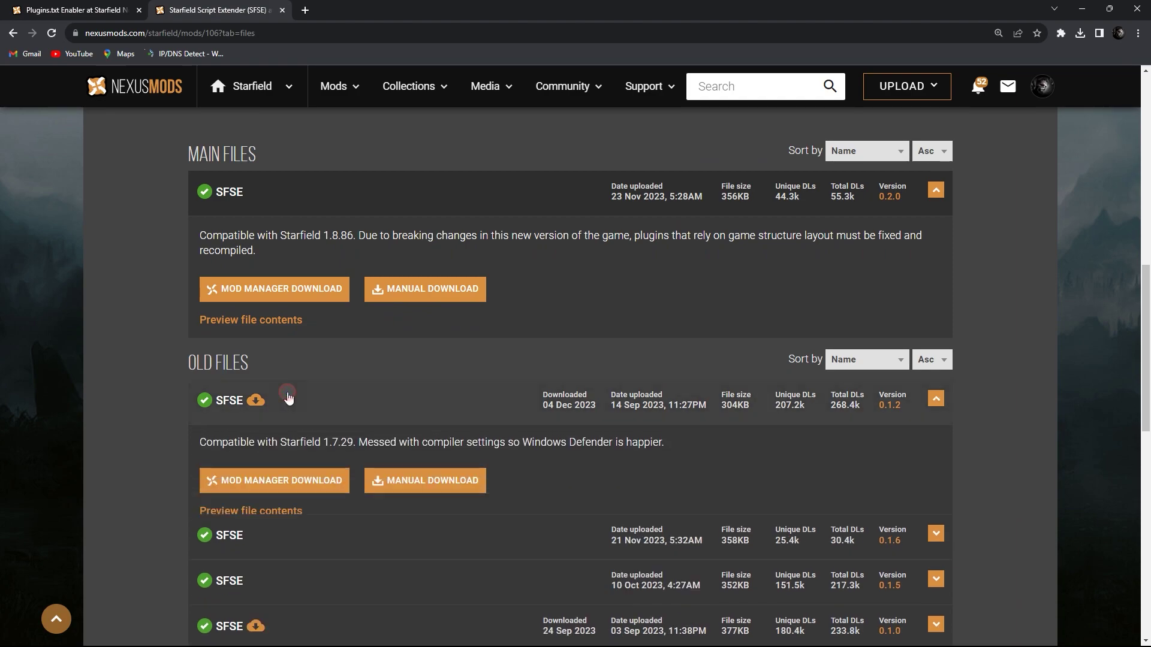
{"action": "left_click_drag", "start_coordinate": [320, 444], "coordinate": [357, 439]}
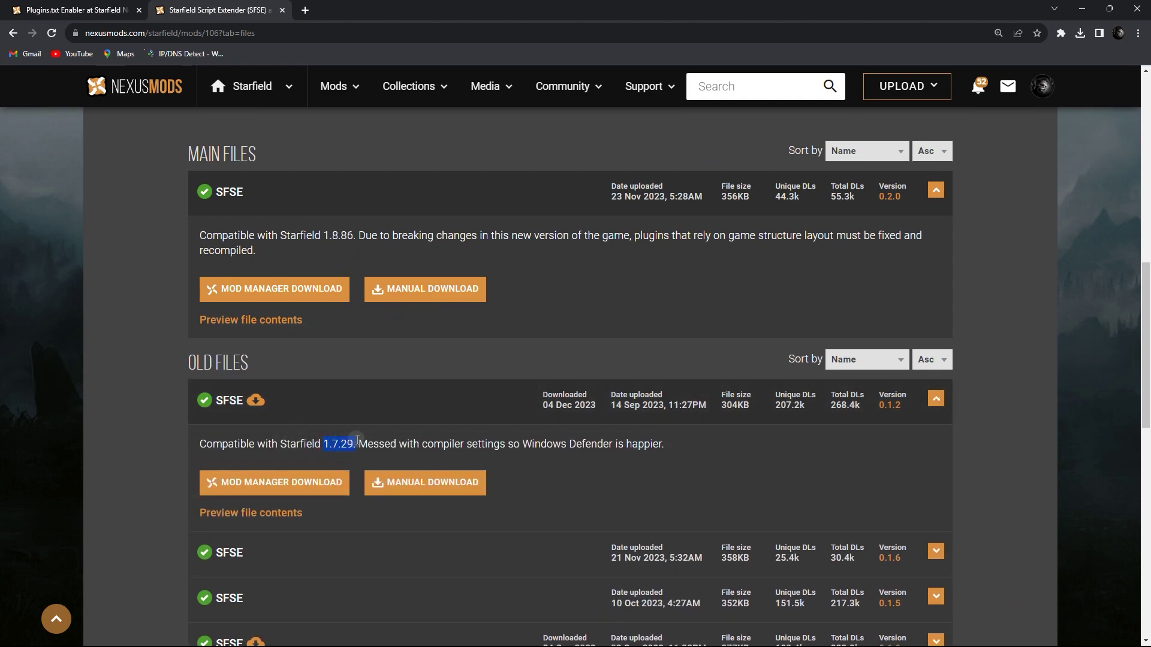
{"action": "left_click", "coordinate": [405, 488]}
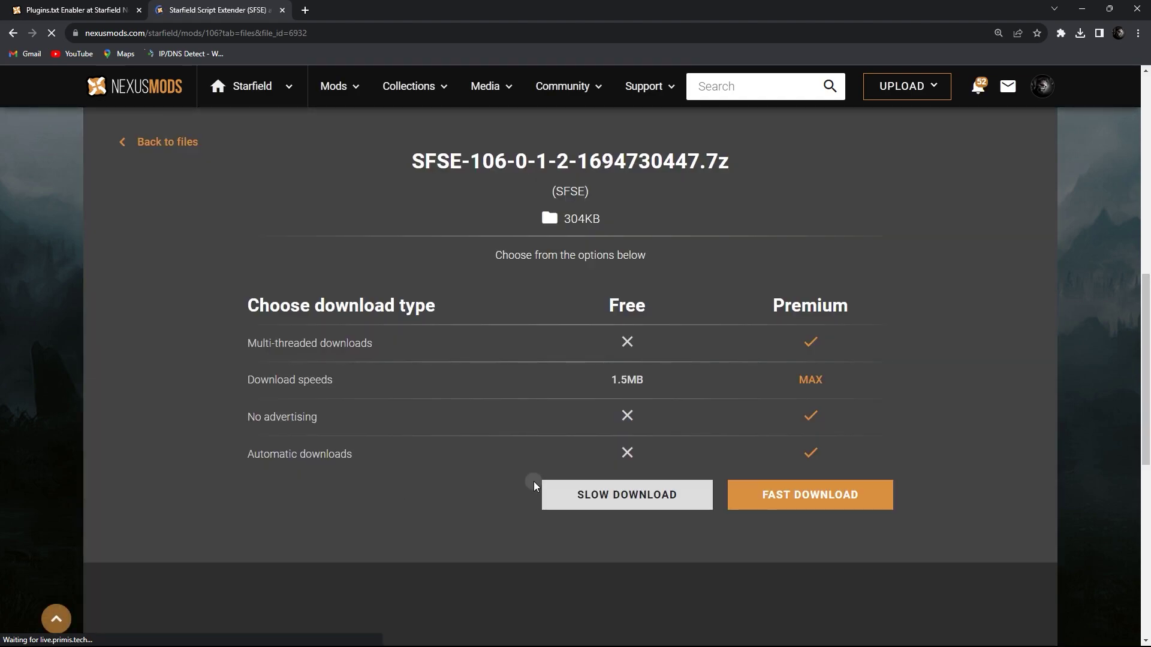
{"action": "left_click", "coordinate": [590, 483]}
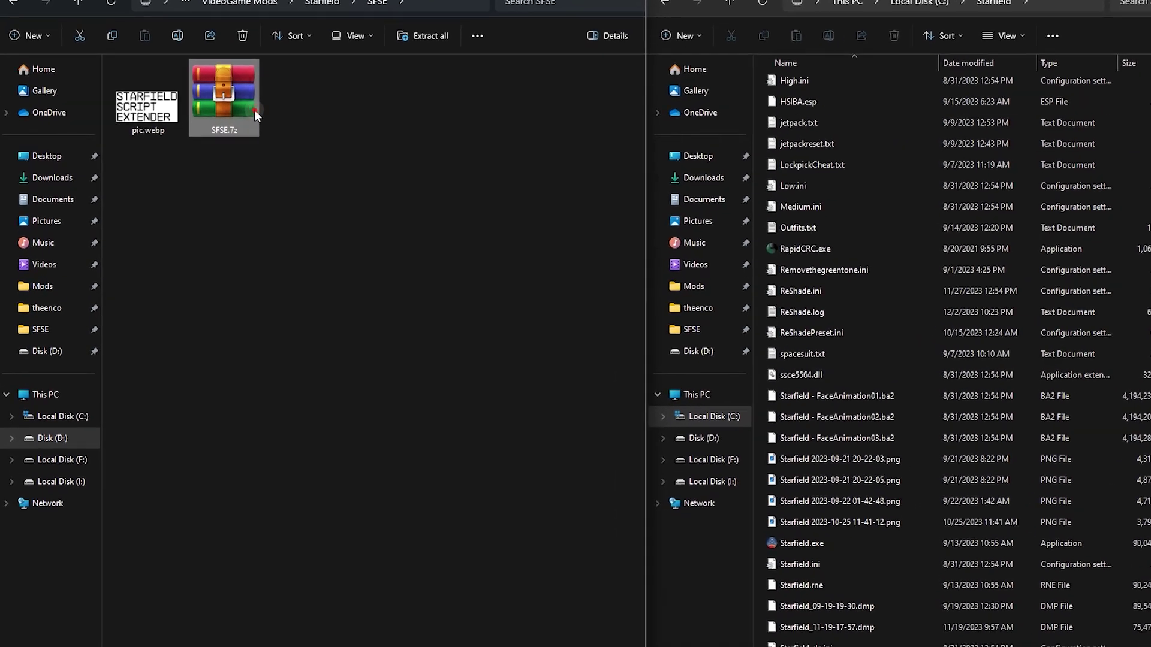
Open SFSE.7z to its sfse_0_1_2 folder and select sfse_1_7_29.dll and sfse_loader.exe
{"action": "double_click", "coordinate": [223, 134]}
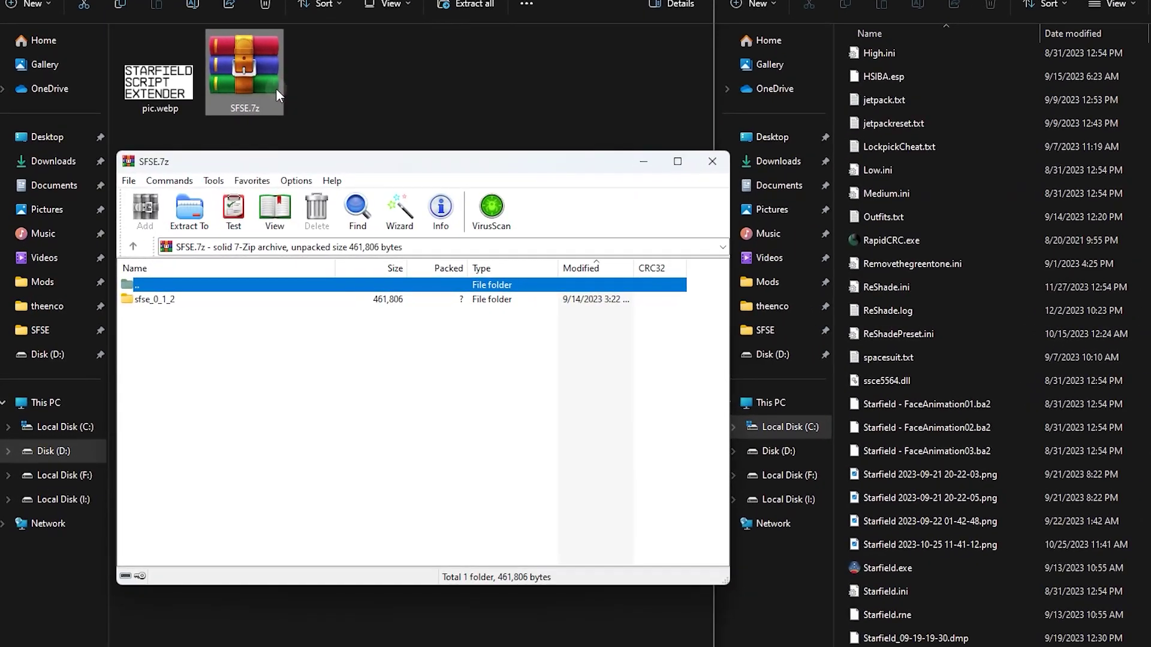
{"action": "left_click", "coordinate": [180, 299]}
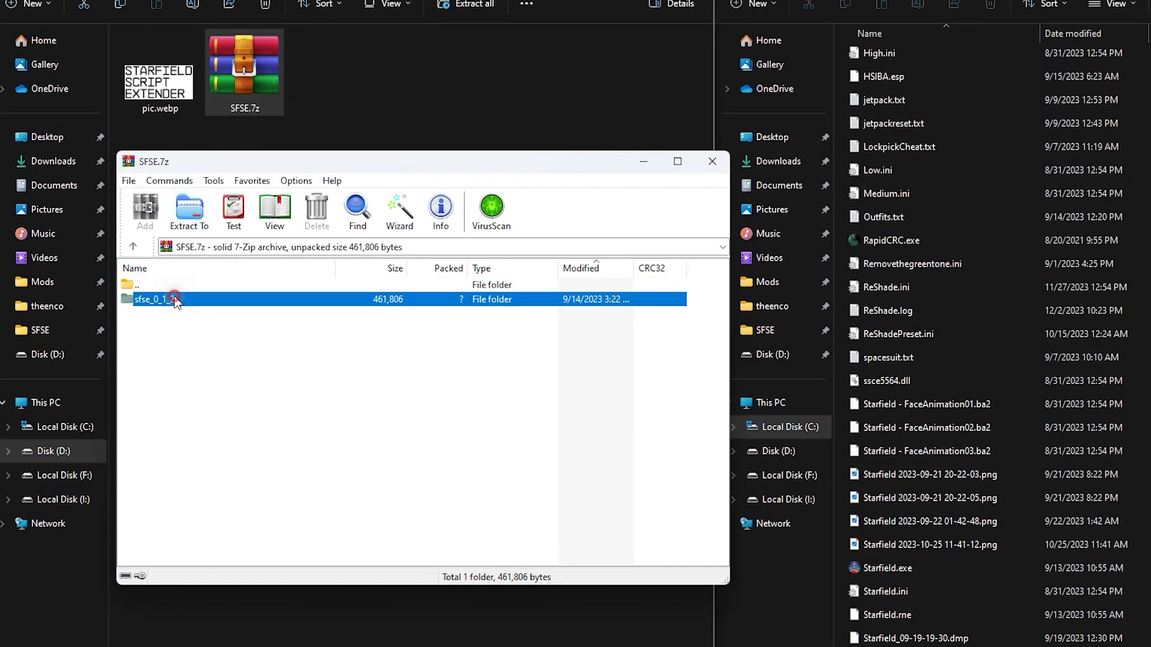
{"action": "double_click", "coordinate": [182, 300]}
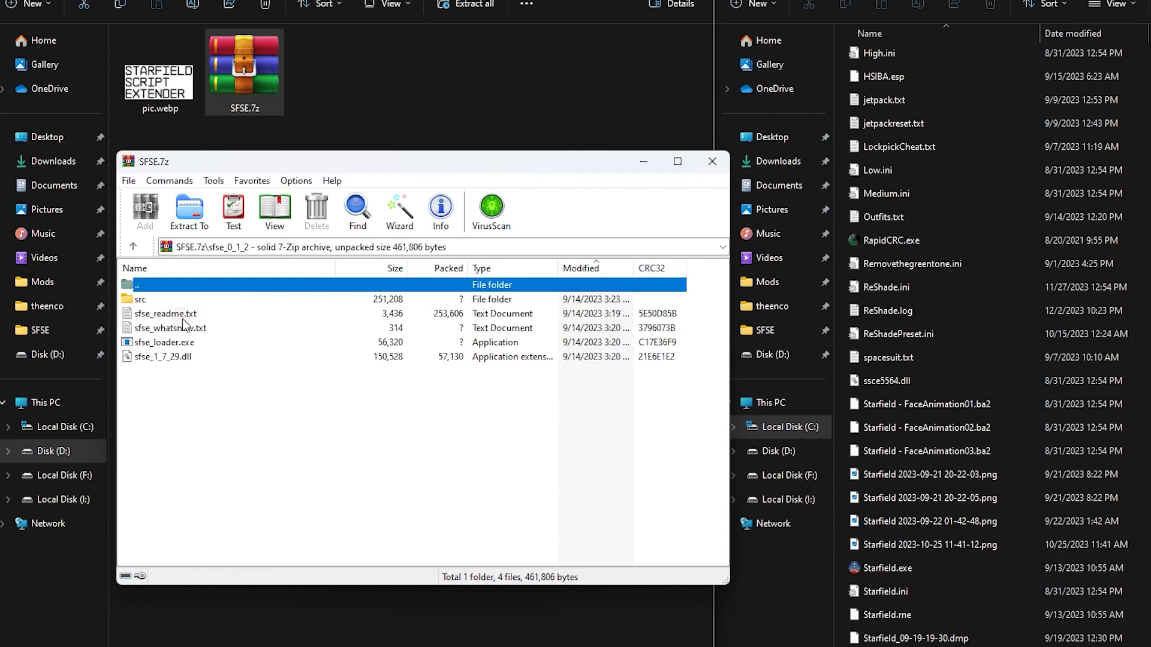
{"action": "left_click", "coordinate": [183, 358]}
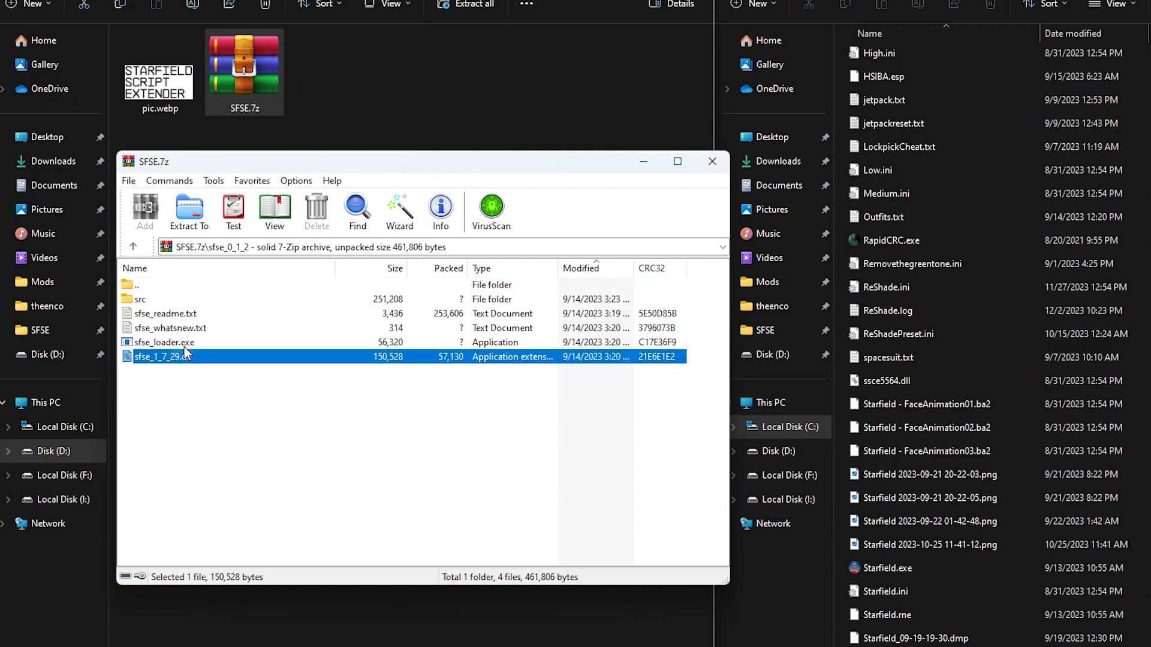
{"action": "left_click", "coordinate": [184, 346], "text": "ctrl"}
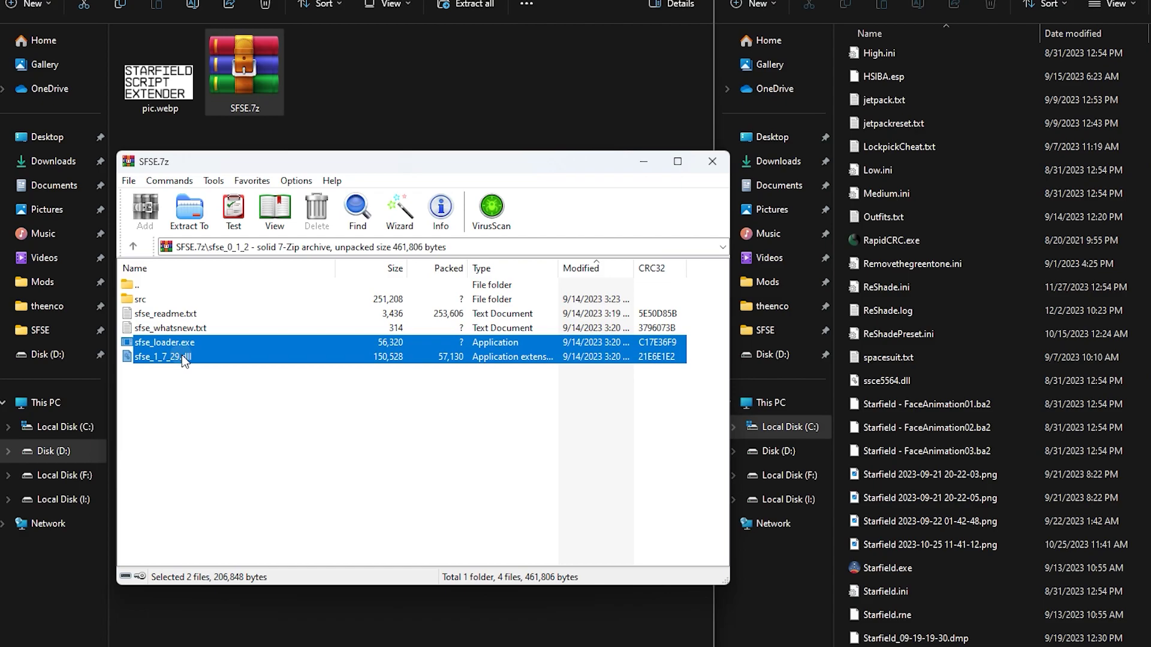
Copy both SFSE files into the Starfield game folder beside Starfield.exe
{"action": "left_click_drag", "start_coordinate": [182, 355], "coordinate": [1003, 270]}
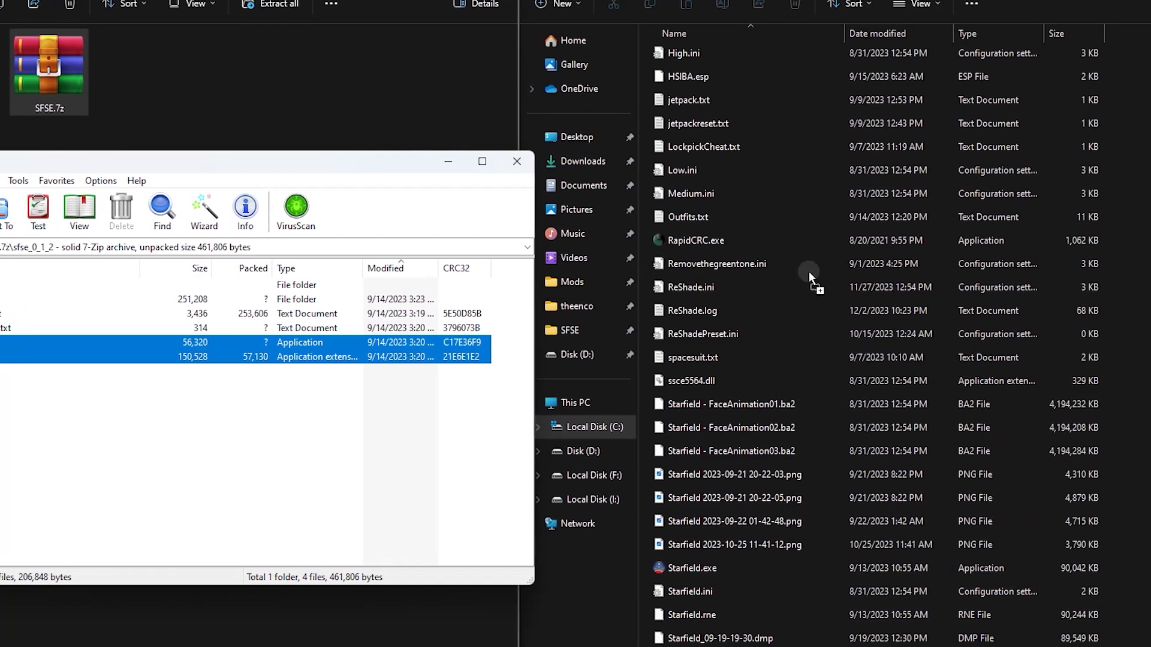
{"action": "left_click_drag", "start_coordinate": [807, 271], "coordinate": [719, 393]}
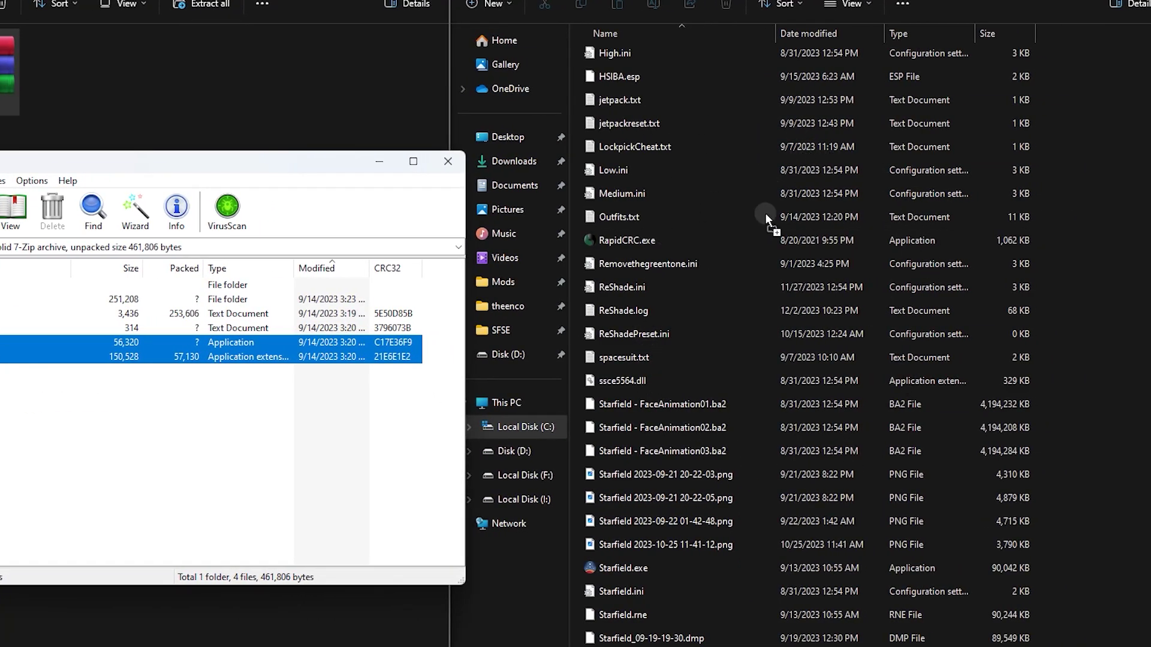
{"action": "left_click_drag", "start_coordinate": [764, 213], "coordinate": [1062, 235]}
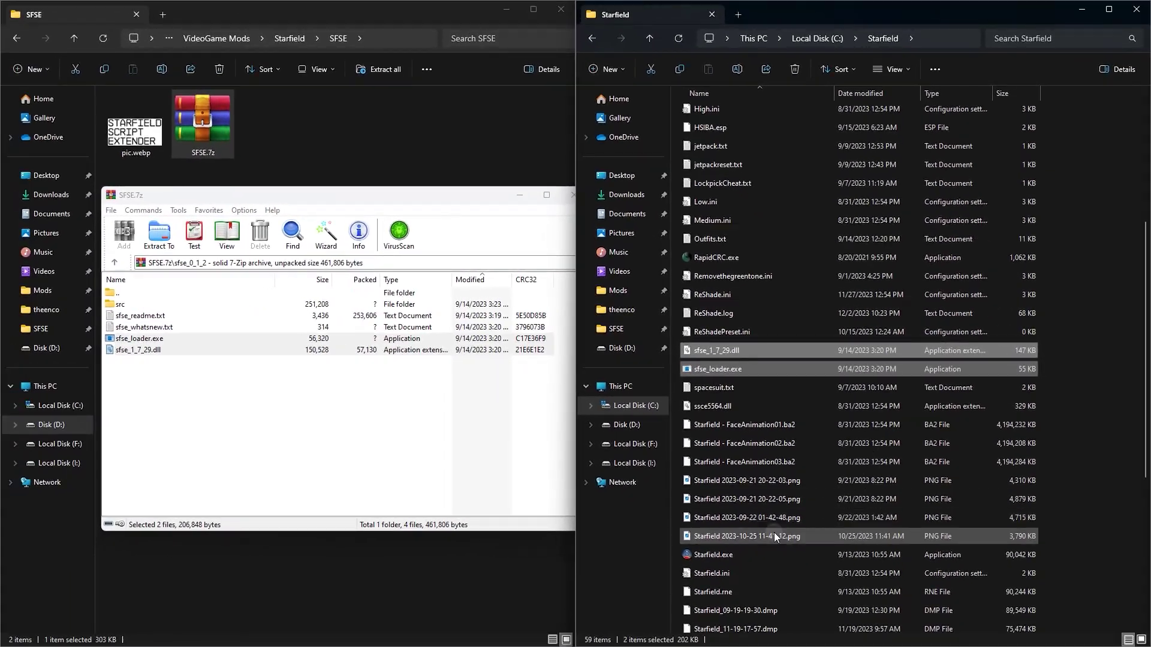
{"action": "left_click", "coordinate": [706, 555]}
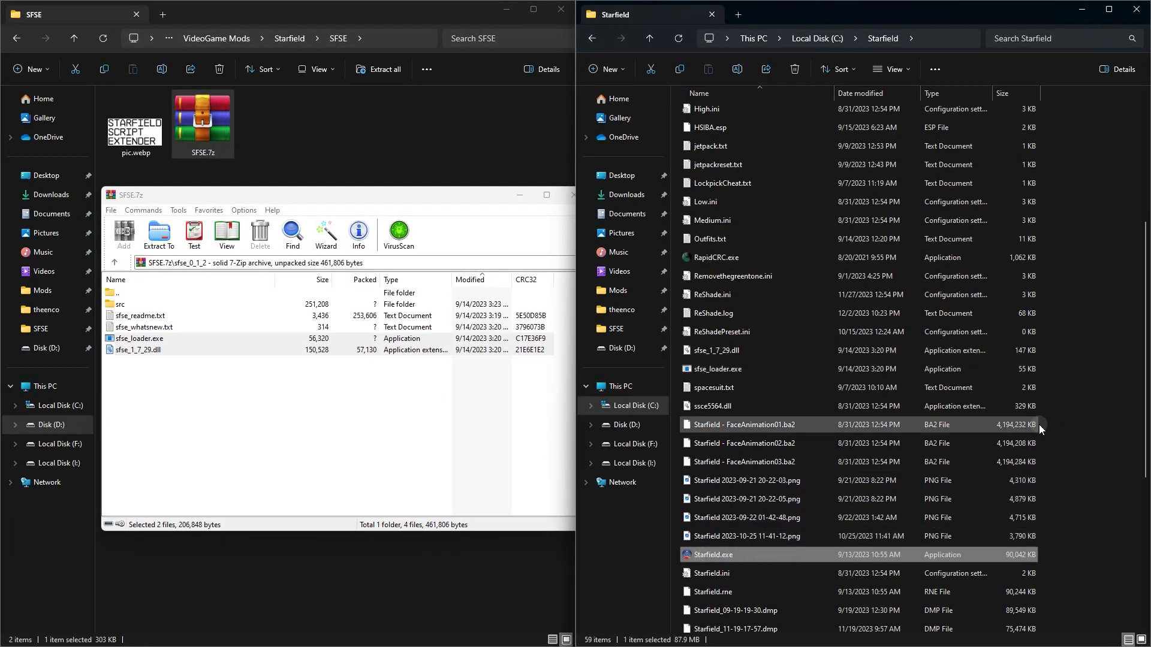
{"action": "left_click", "coordinate": [1063, 390]}
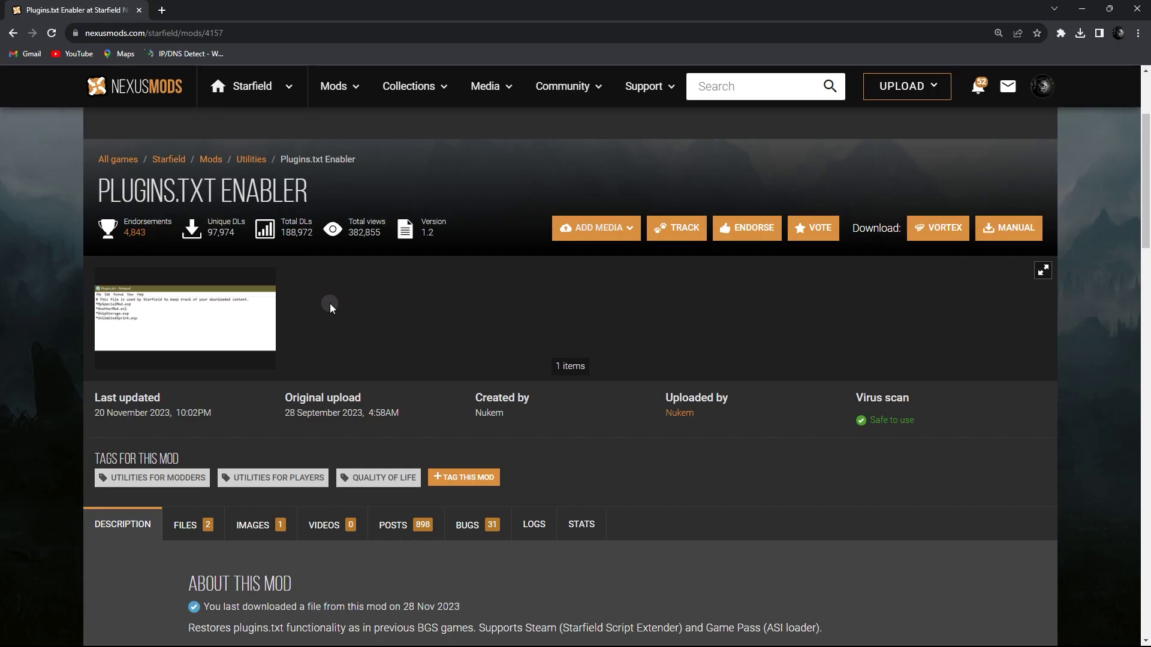
Show the Plugins.txt Enabler files list and scroll down to its Old Files section
{"action": "scroll", "coordinate": [287, 348], "scroll_direction": "down", "scroll_amount": 2}
{"action": "scroll", "coordinate": [249, 388], "scroll_direction": "down", "scroll_amount": 2}
{"action": "left_click", "coordinate": [201, 354]}
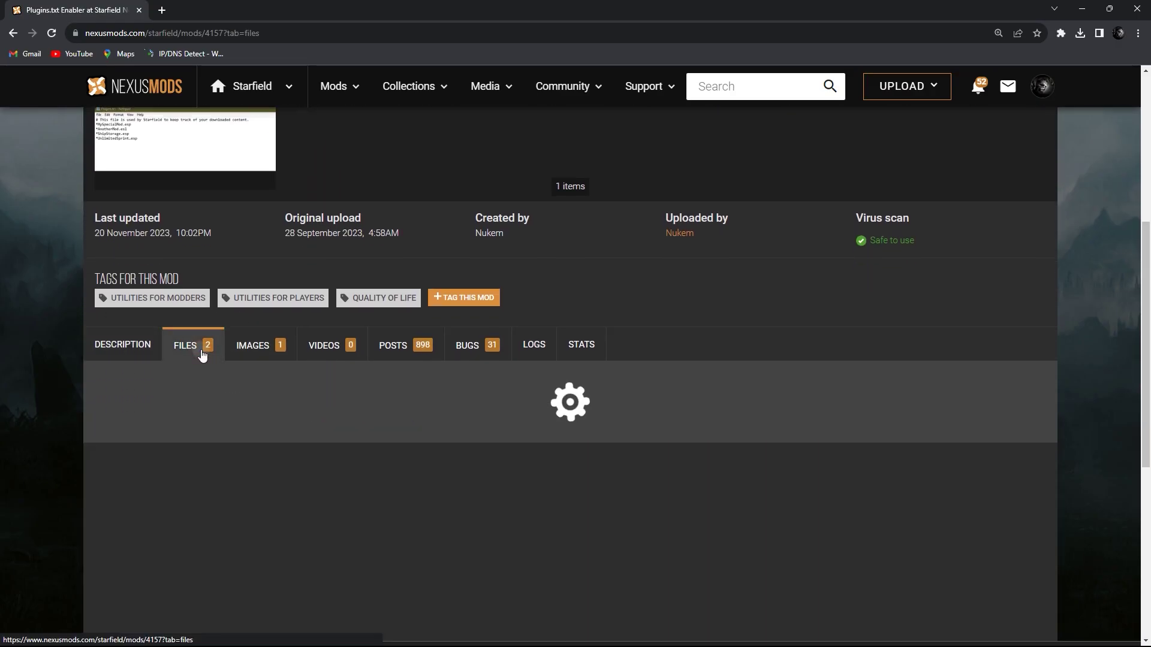
{"action": "scroll", "coordinate": [202, 355], "scroll_direction": "down", "scroll_amount": 5}
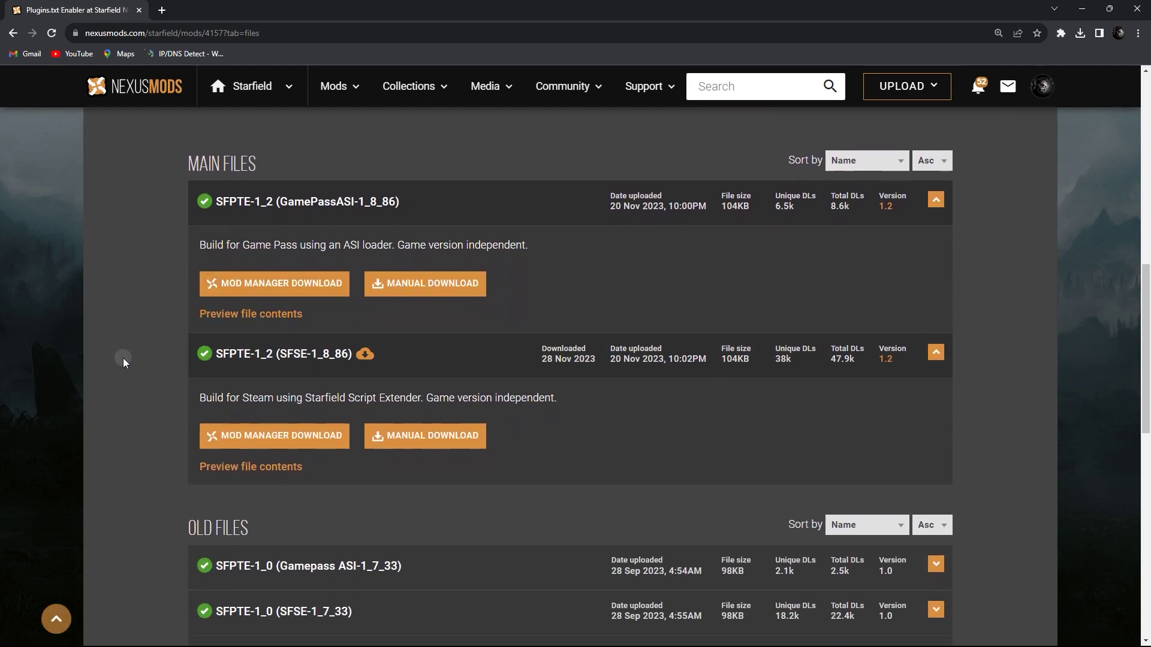
{"action": "scroll", "coordinate": [124, 360], "scroll_direction": "down", "scroll_amount": 4}
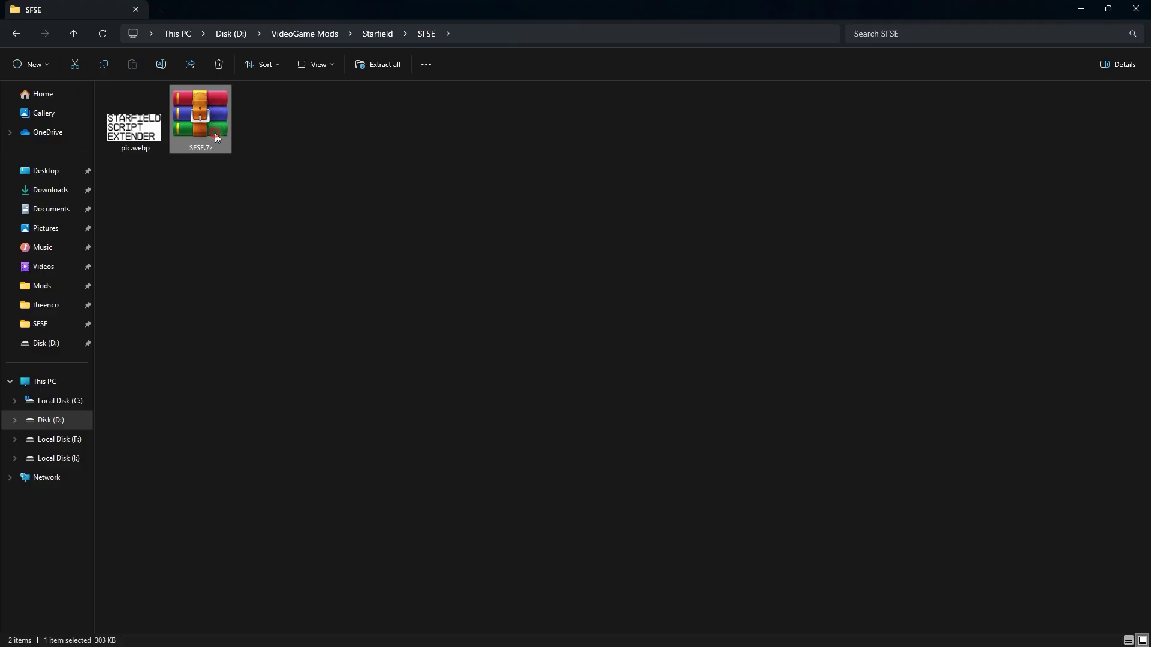
Open SFSE.7z into its sfse_0_1_2 folder and select sfse_1_7_29.dll
{"action": "double_click", "coordinate": [216, 137]}
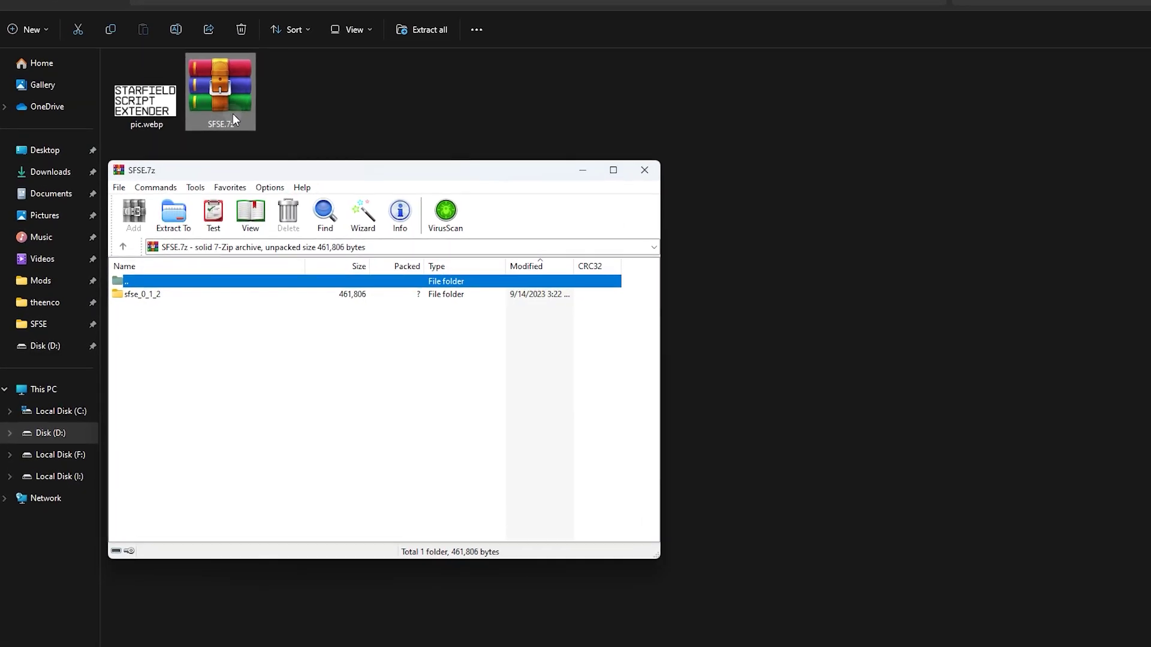
{"action": "left_click", "coordinate": [194, 291]}
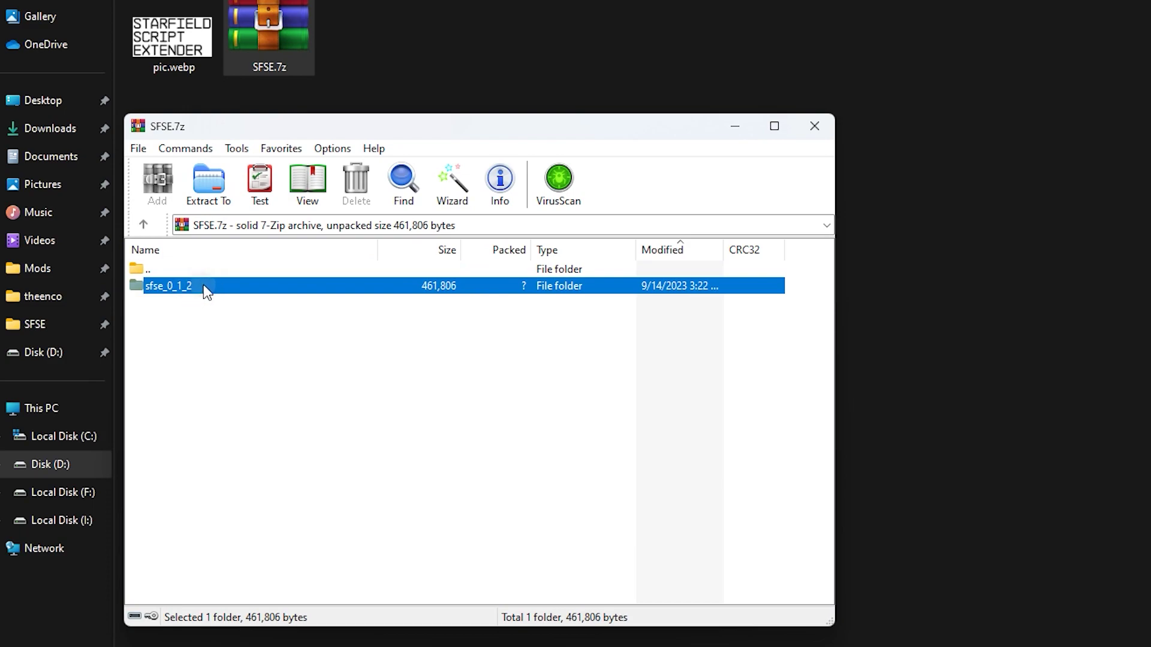
{"action": "double_click", "coordinate": [194, 291]}
{"action": "left_click", "coordinate": [207, 354]}
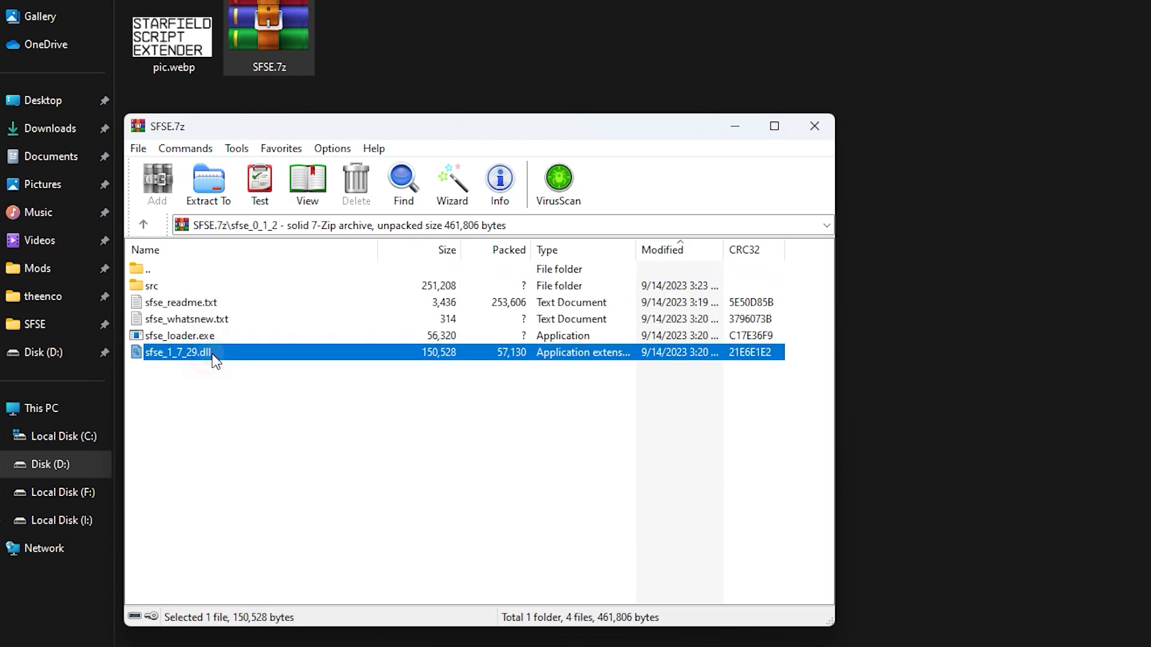
Expand the SFPTE-1_1 (SFSE-1_7_36) old file and check it supports versions 1.7.23 through 1.7.36
{"action": "left_click", "coordinate": [171, 358]}
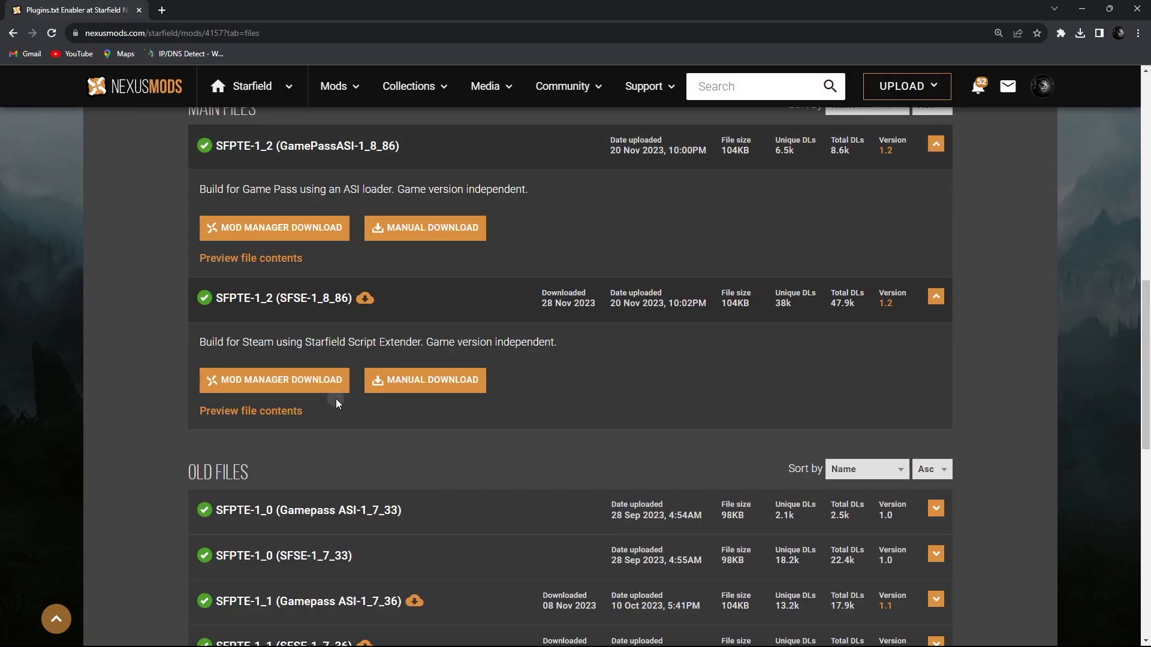
{"action": "scroll", "coordinate": [149, 327], "scroll_direction": "down", "scroll_amount": 3}
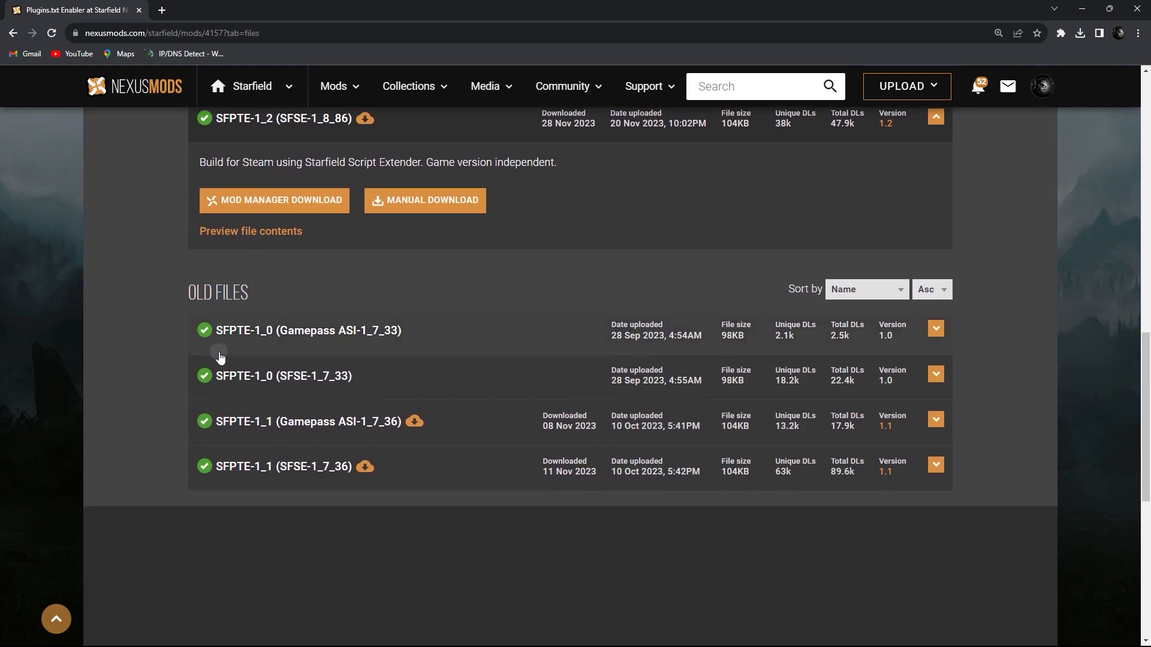
{"action": "left_click", "coordinate": [332, 467]}
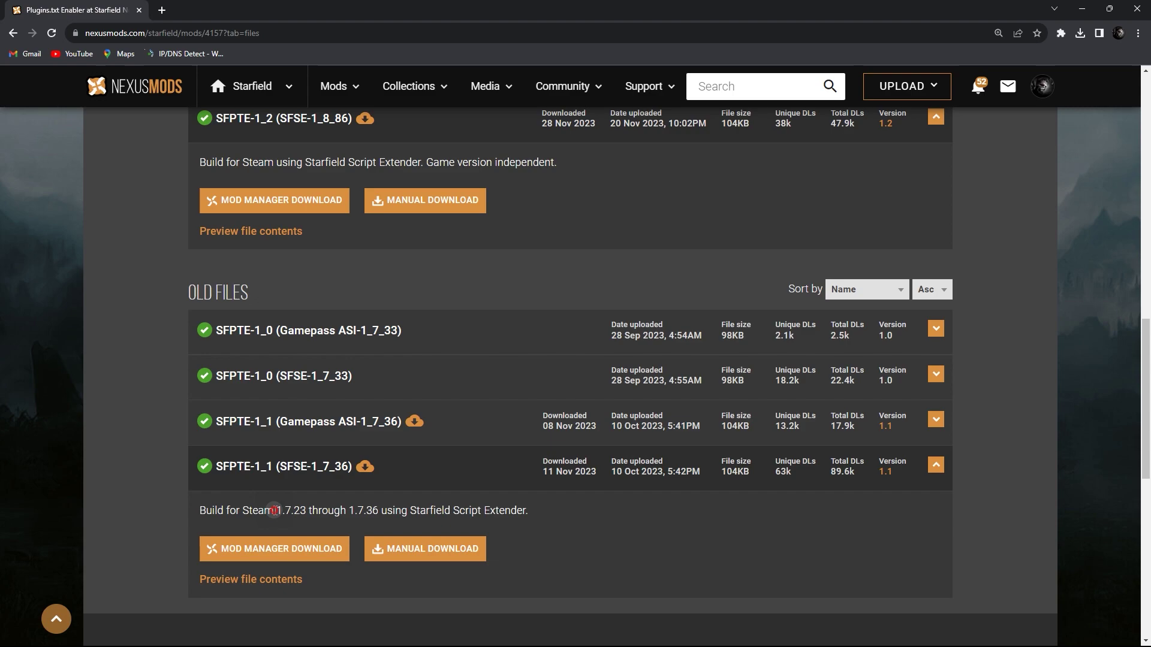
{"action": "left_click_drag", "start_coordinate": [274, 510], "coordinate": [380, 510]}
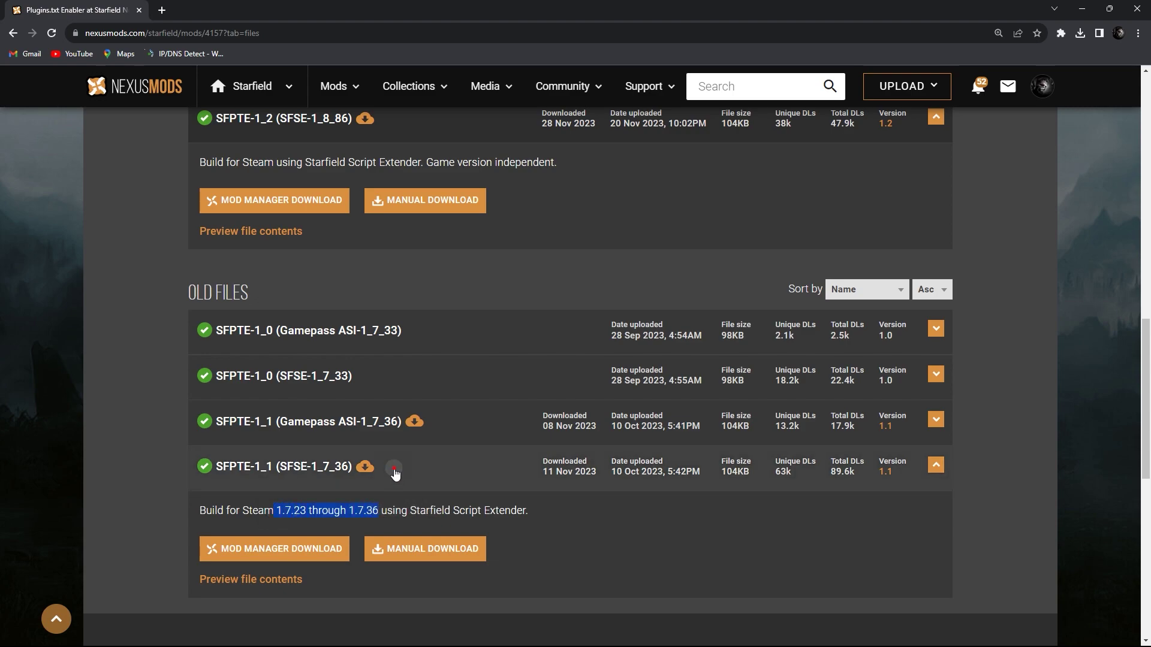
{"action": "left_click", "coordinate": [397, 471]}
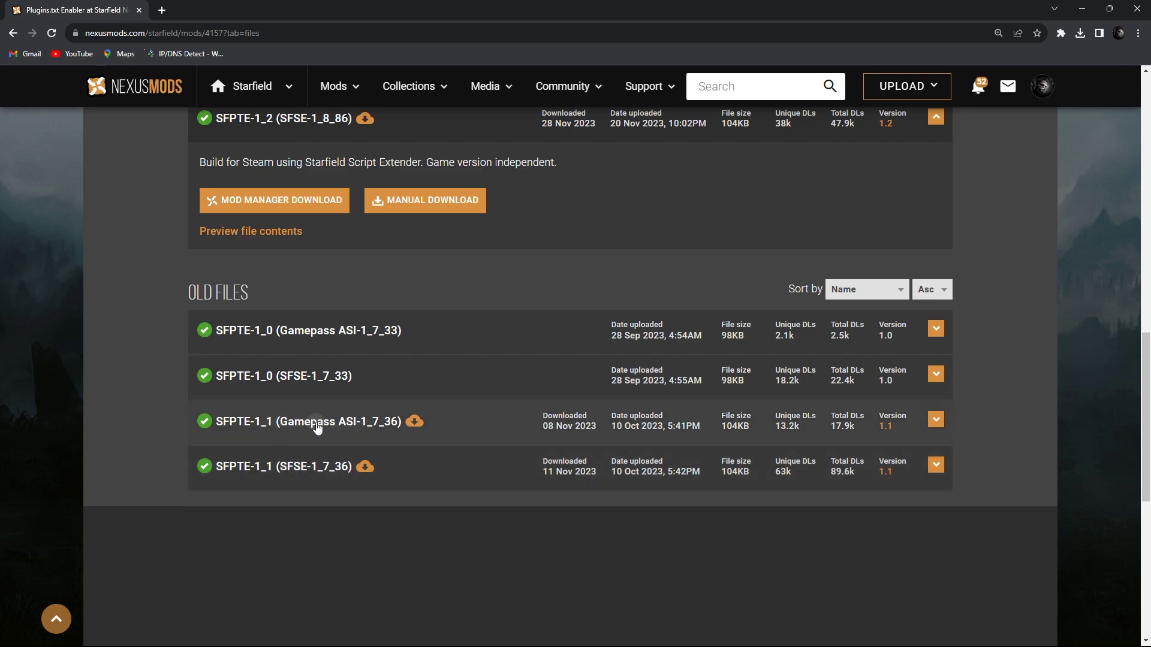
{"action": "left_click", "coordinate": [334, 466]}
Manually download SFPTE-1_1 (SFSE-1_7_36), confirming the requirements popup and choosing Slow Download
{"action": "left_click", "coordinate": [403, 552]}
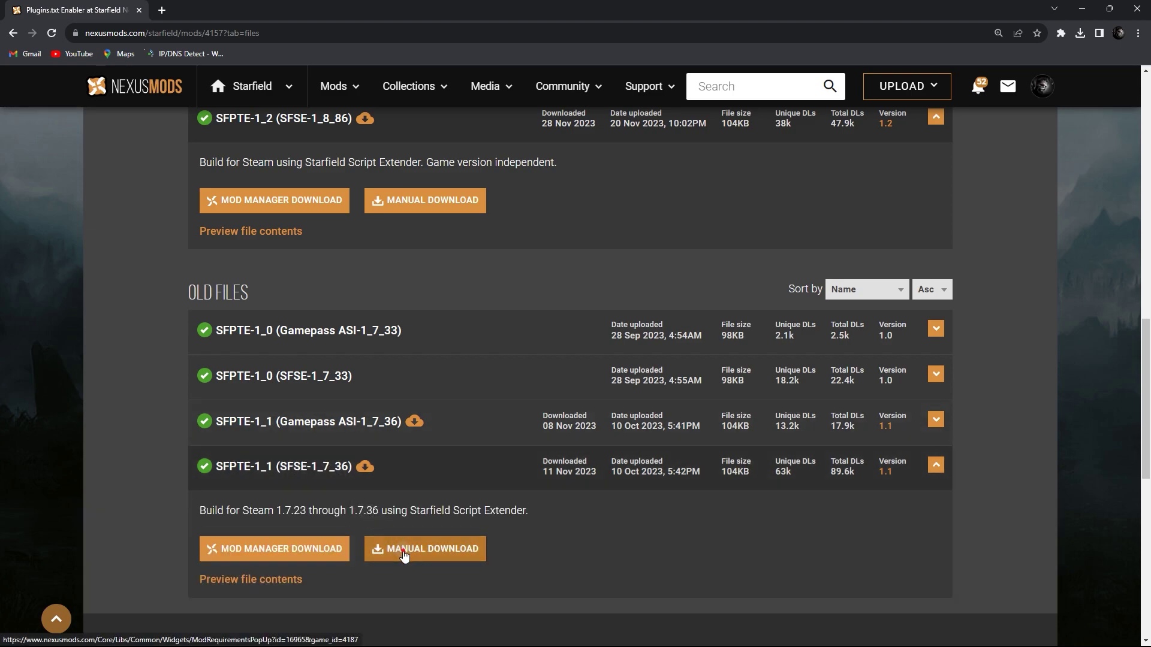
{"action": "left_click", "coordinate": [401, 423]}
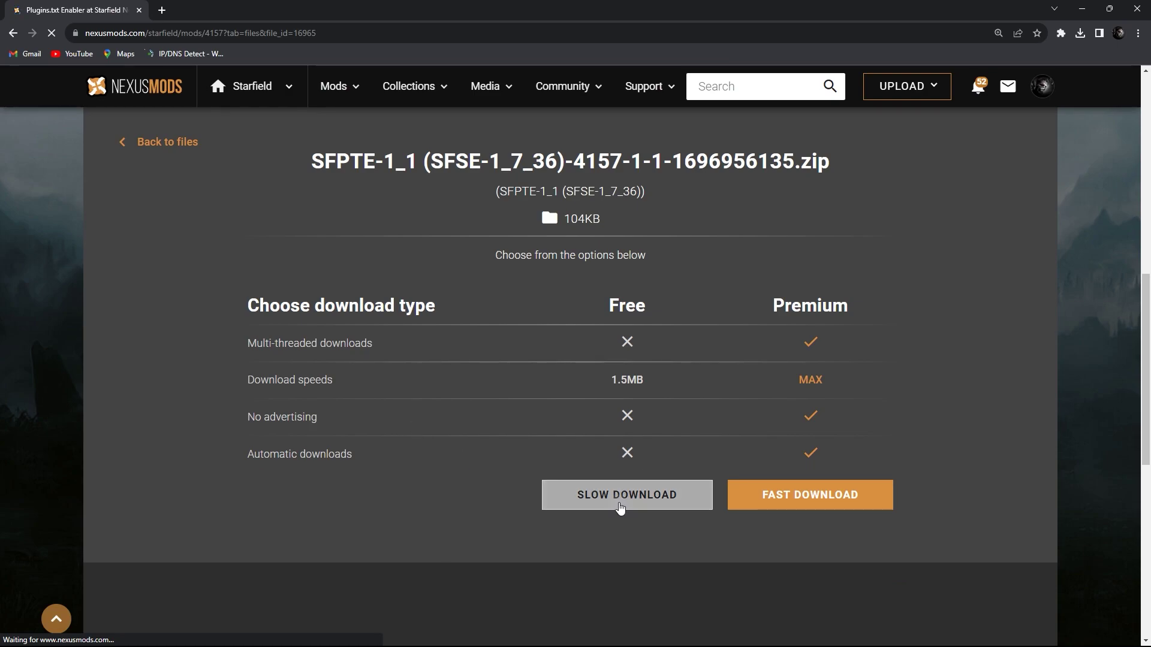
{"action": "left_click", "coordinate": [621, 503]}
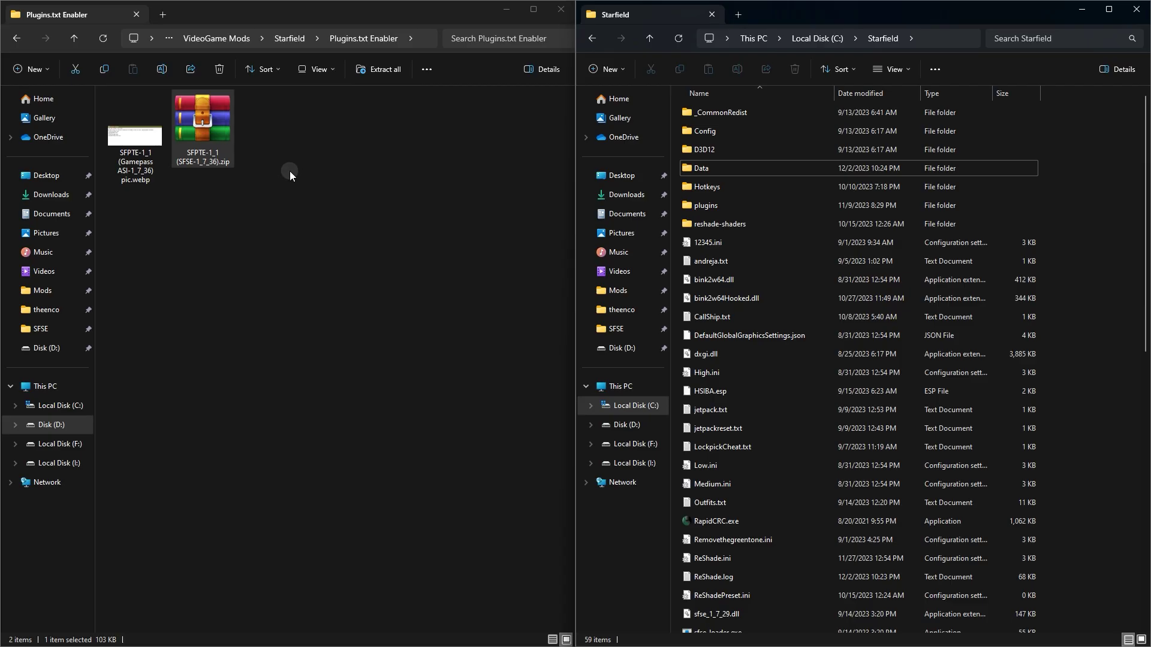
Copy the Data folder from the SFPTE-1_1 zip into the Starfield game folder
{"action": "double_click", "coordinate": [231, 149]}
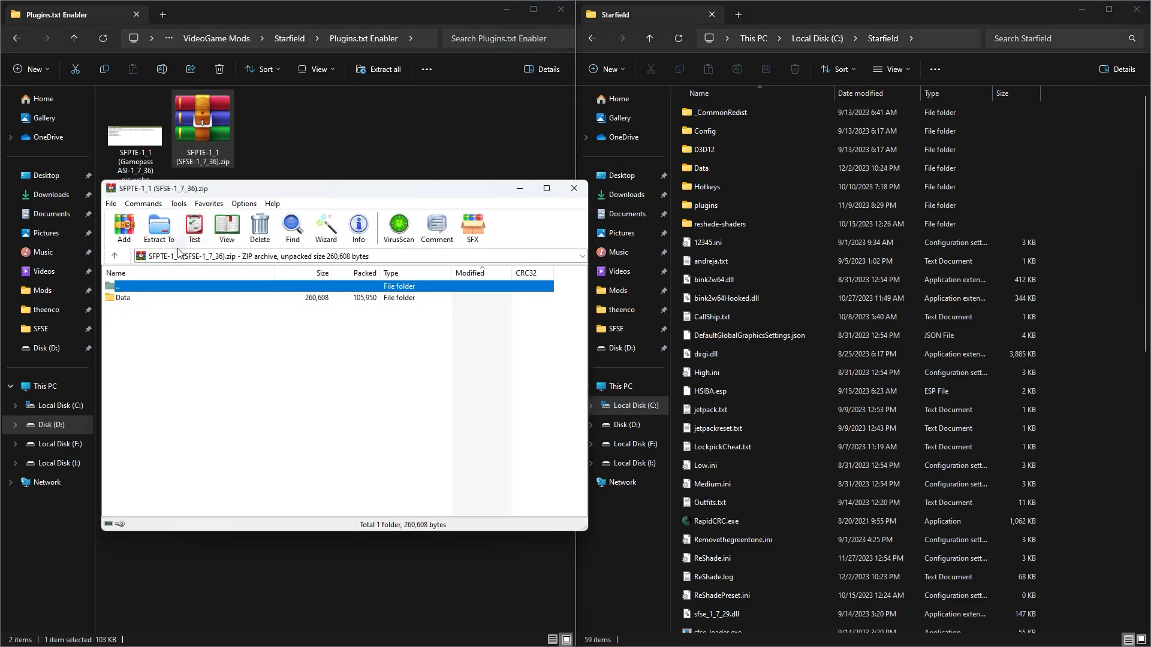
{"action": "left_click", "coordinate": [133, 299]}
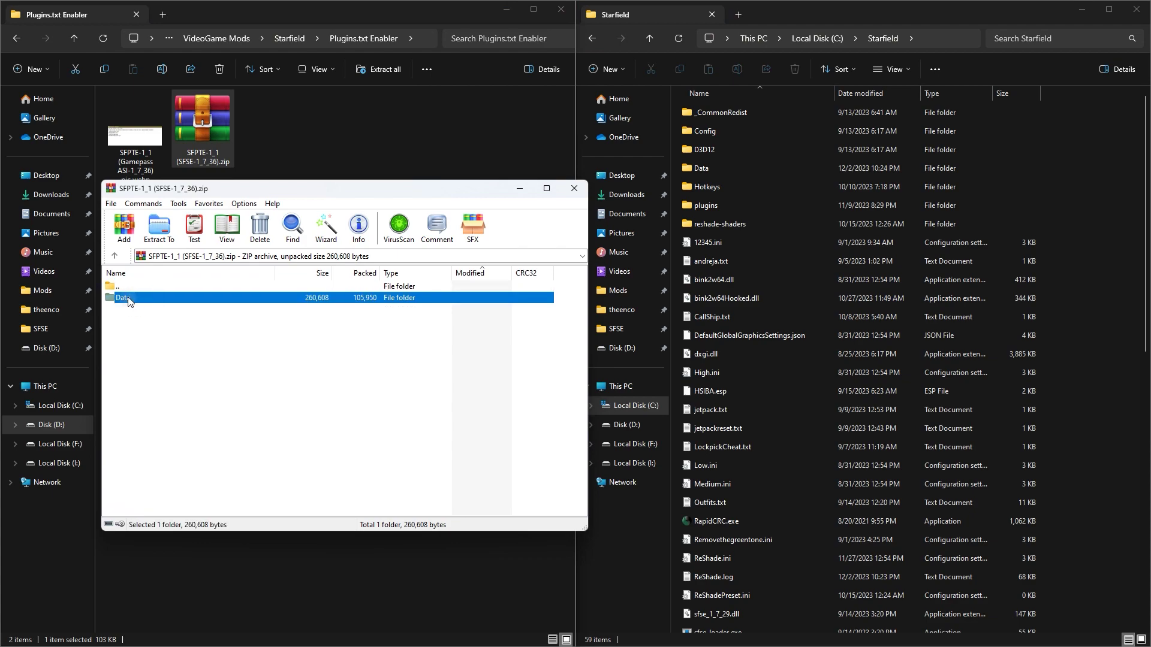
{"action": "left_click_drag", "start_coordinate": [129, 300], "coordinate": [1003, 291]}
{"action": "left_click_drag", "start_coordinate": [1056, 250], "coordinate": [1060, 245]}
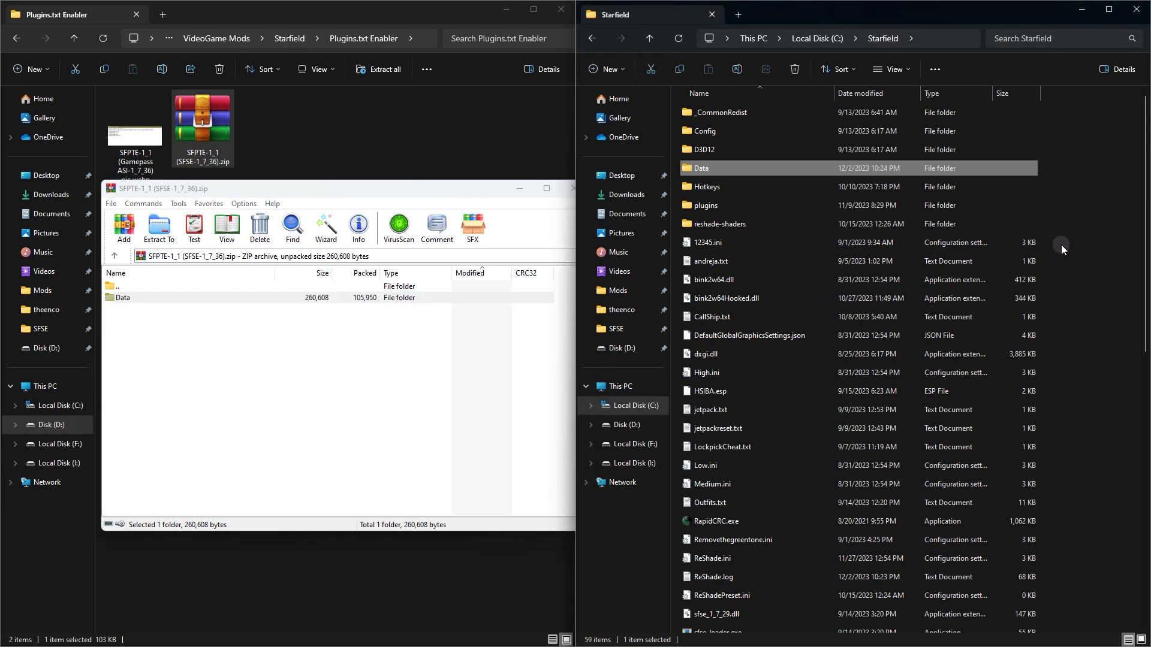
{"action": "left_click", "coordinate": [1061, 245]}
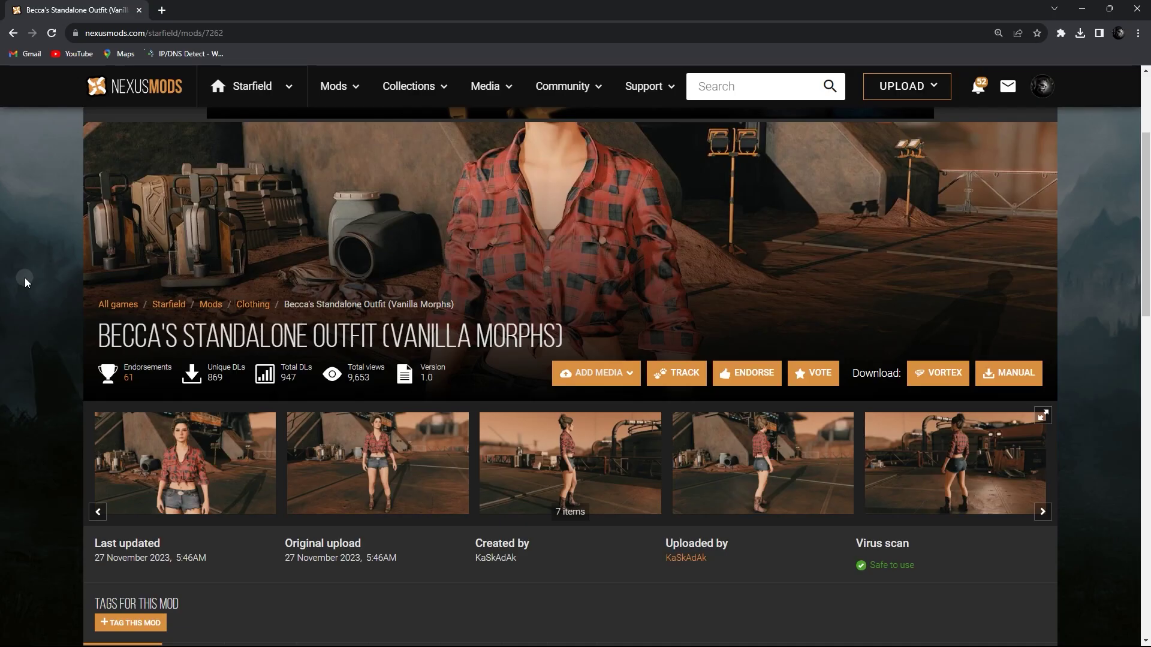
Preview a Becca's Outfit image, then manually download the 6.1MB Becca's Outfit main file
{"action": "left_click", "coordinate": [184, 437]}
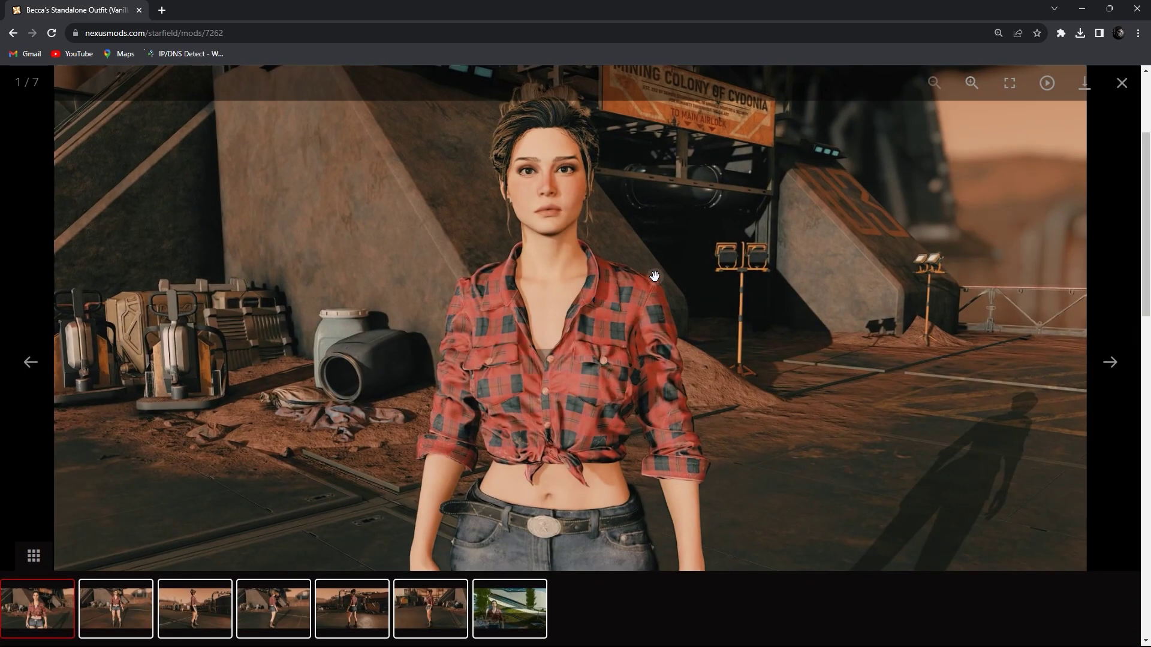
{"action": "left_click", "coordinate": [1131, 87]}
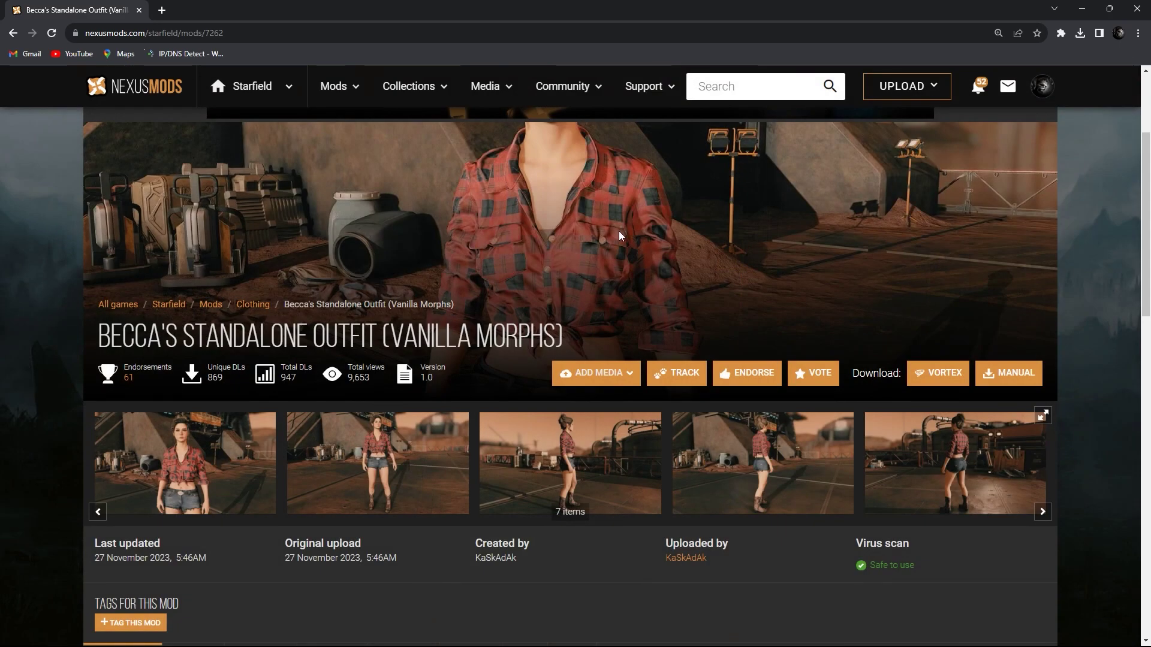
{"action": "scroll", "coordinate": [49, 270], "scroll_direction": "down", "scroll_amount": 7}
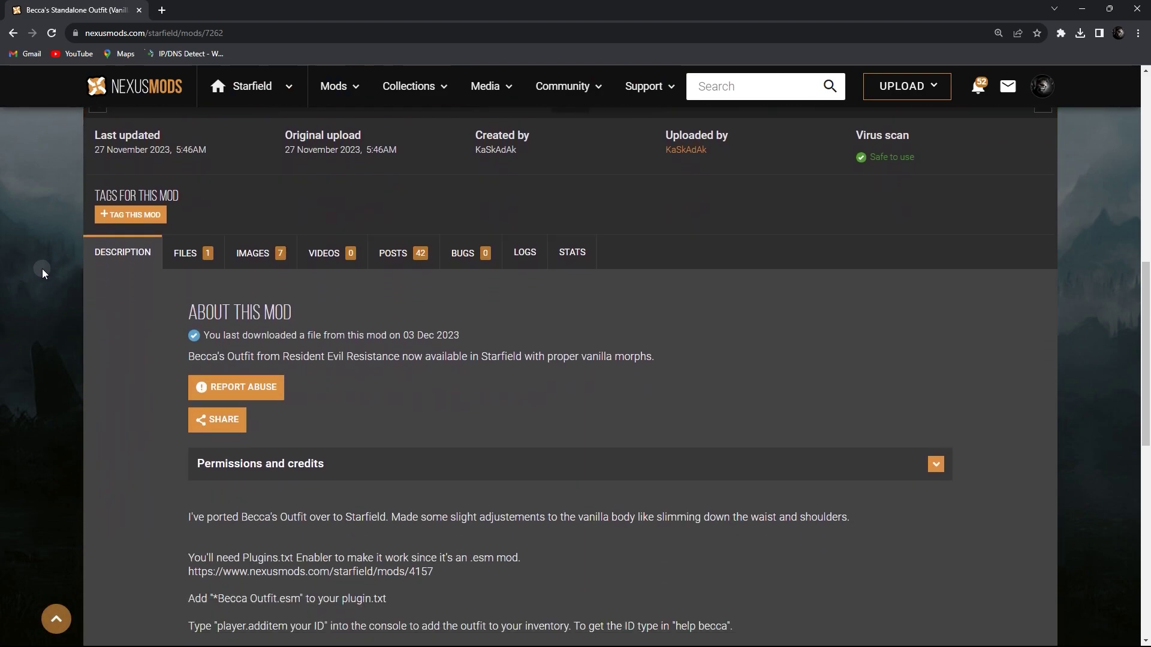
{"action": "left_click", "coordinate": [182, 252]}
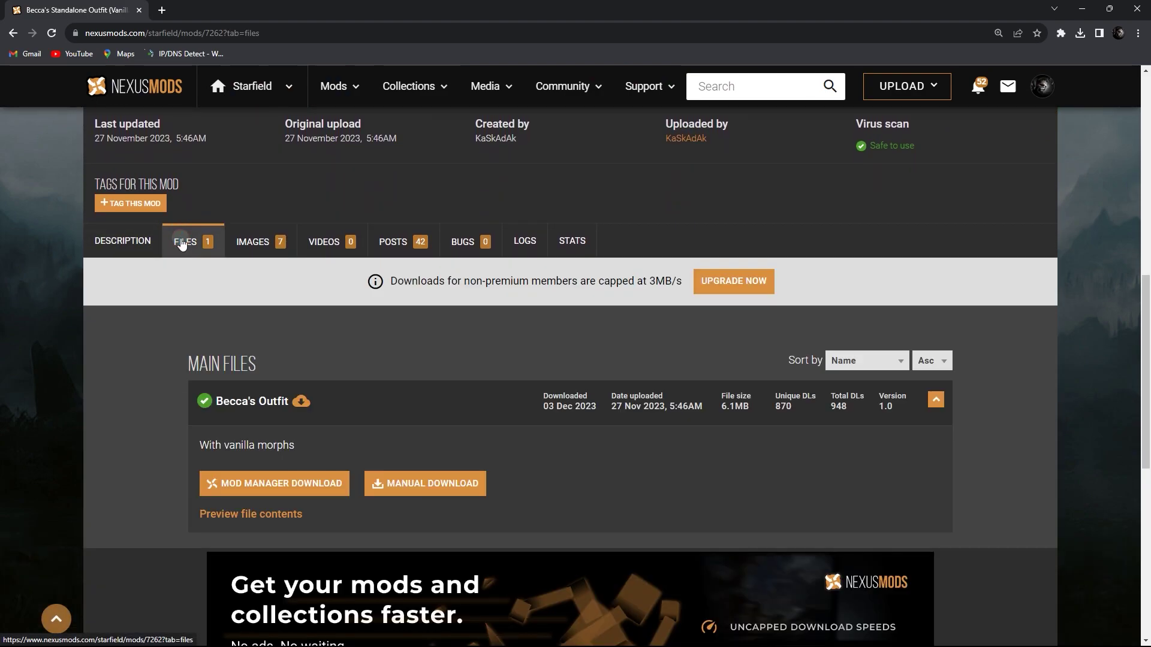
{"action": "left_click", "coordinate": [397, 481]}
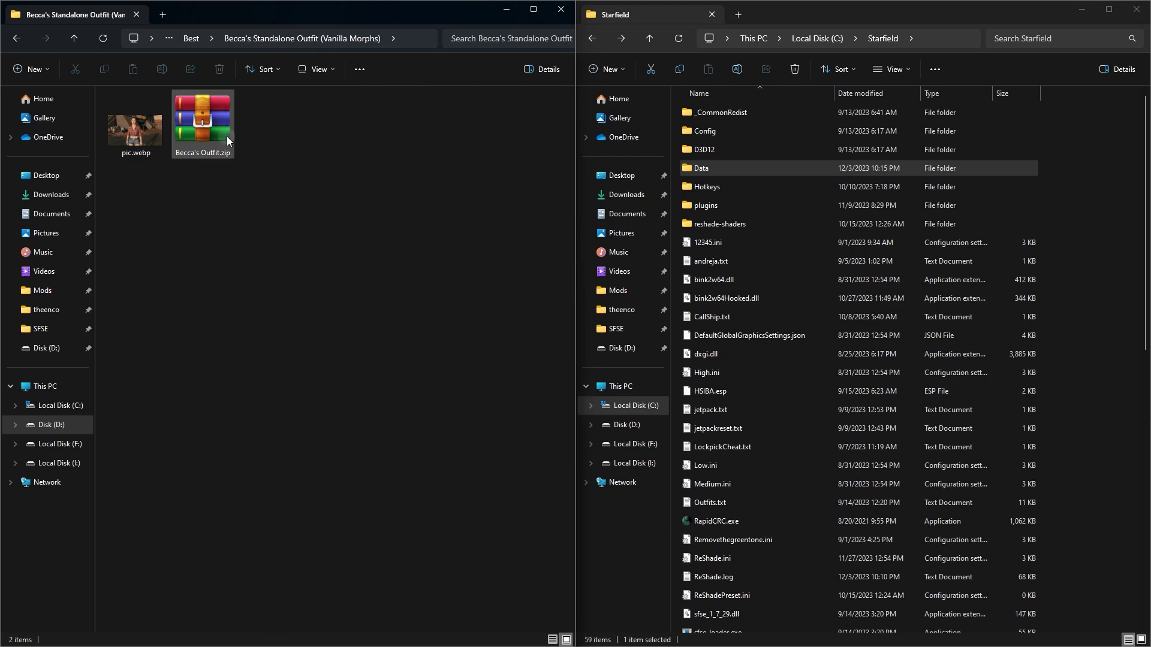
In WinRAR, open the data folder of Becca's Outfit.zip and select Becca Outfit.esm
{"action": "double_click", "coordinate": [229, 145]}
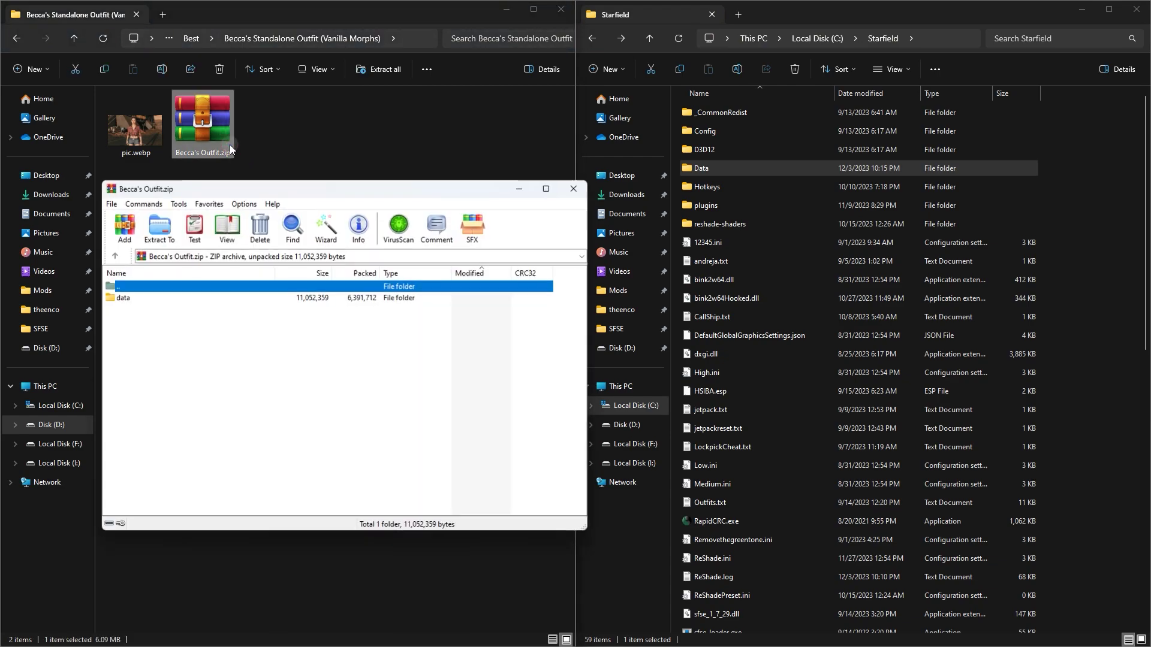
{"action": "left_click", "coordinate": [123, 298]}
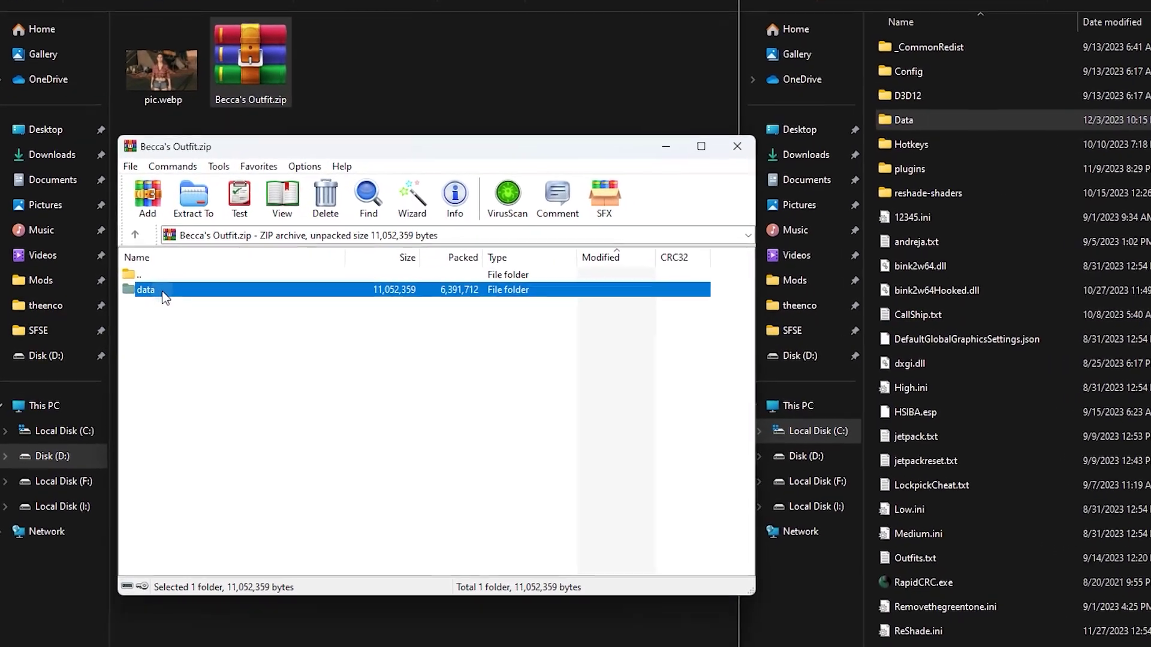
{"action": "double_click", "coordinate": [157, 290]}
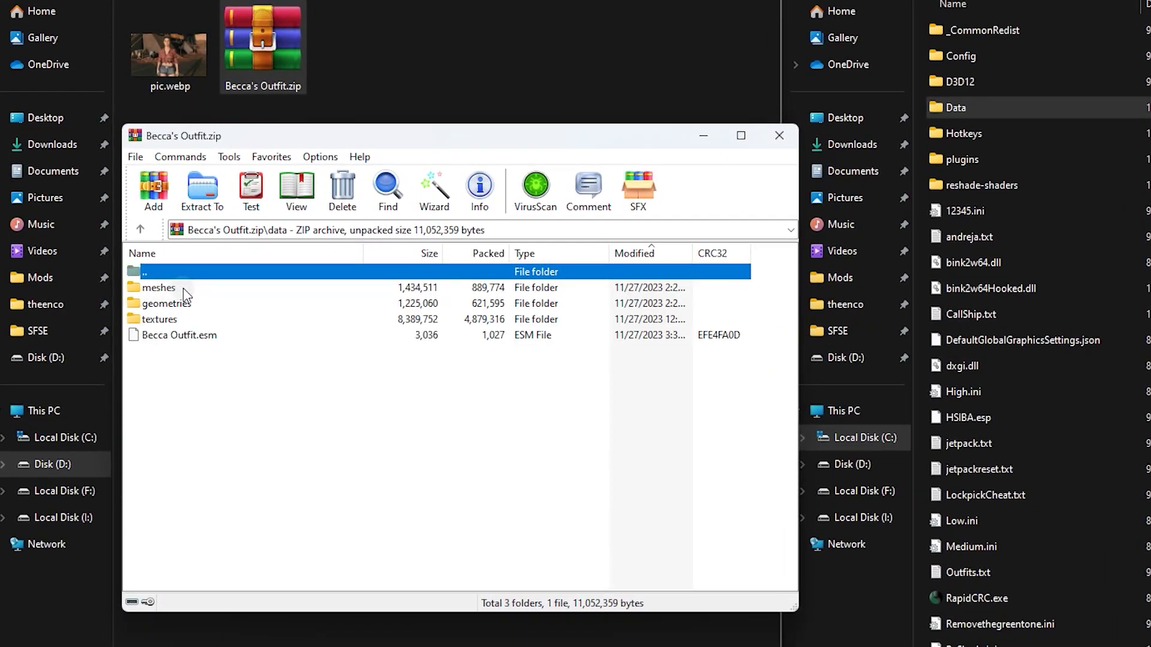
{"action": "left_click", "coordinate": [183, 289]}
{"action": "left_click", "coordinate": [190, 303]}
{"action": "left_click", "coordinate": [189, 319]}
{"action": "left_click", "coordinate": [180, 336]}
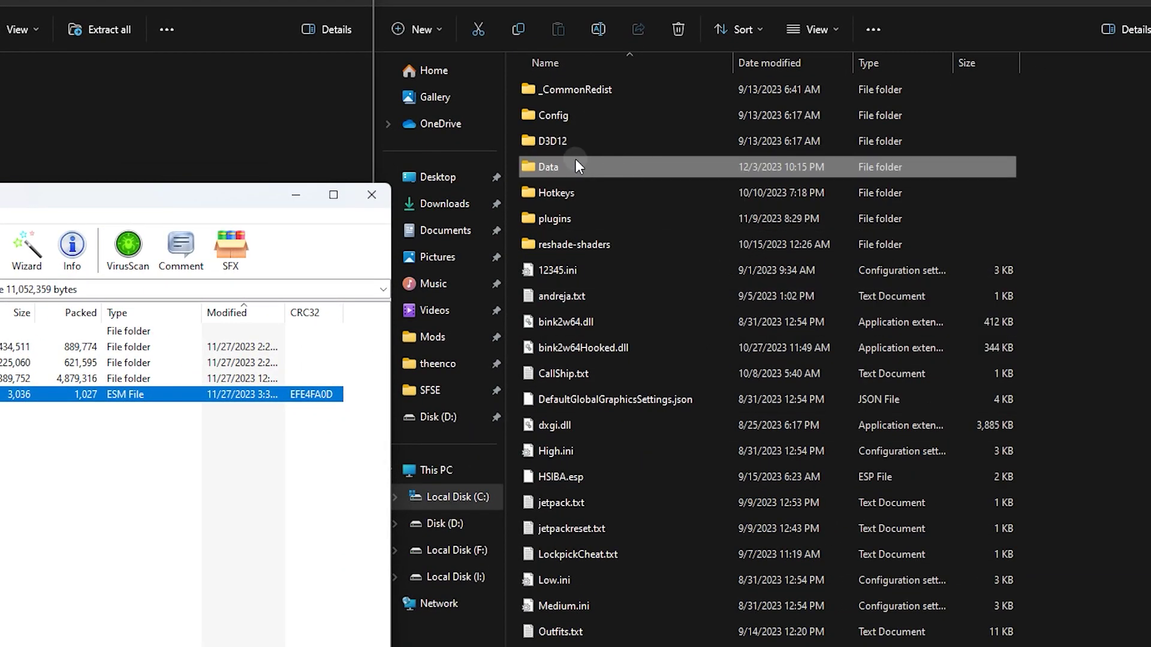
Copy Becca Outfit.esm into C:\Starfield\Data, then return to the Starfield folder
{"action": "double_click", "coordinate": [591, 172]}
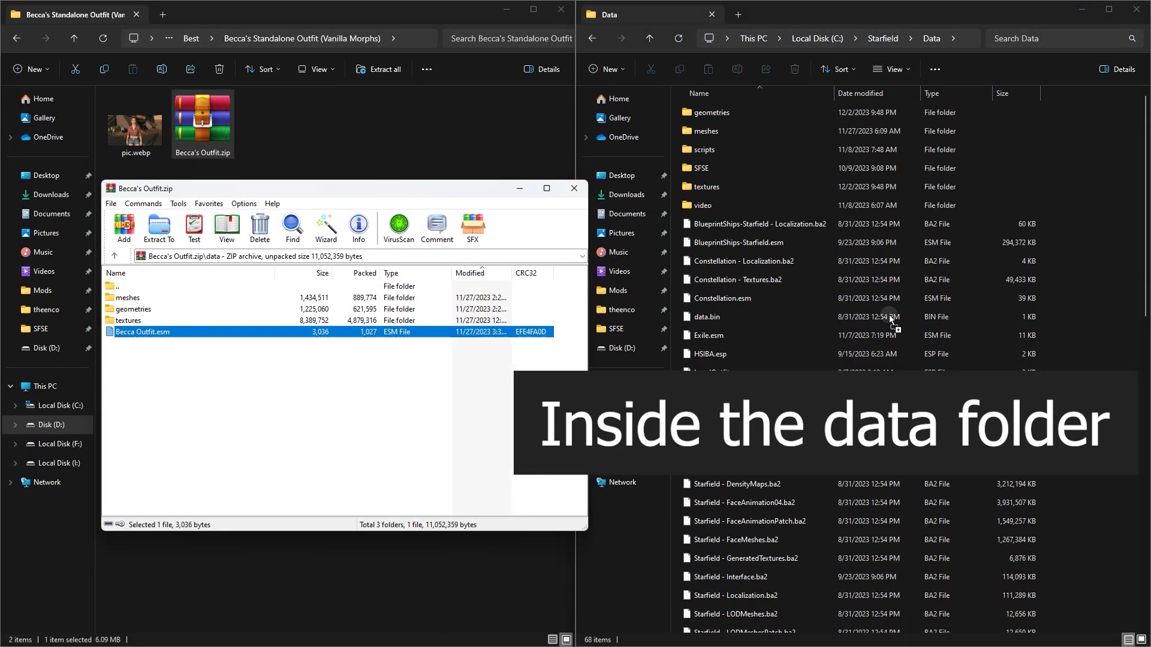
{"action": "left_click", "coordinate": [1060, 312]}
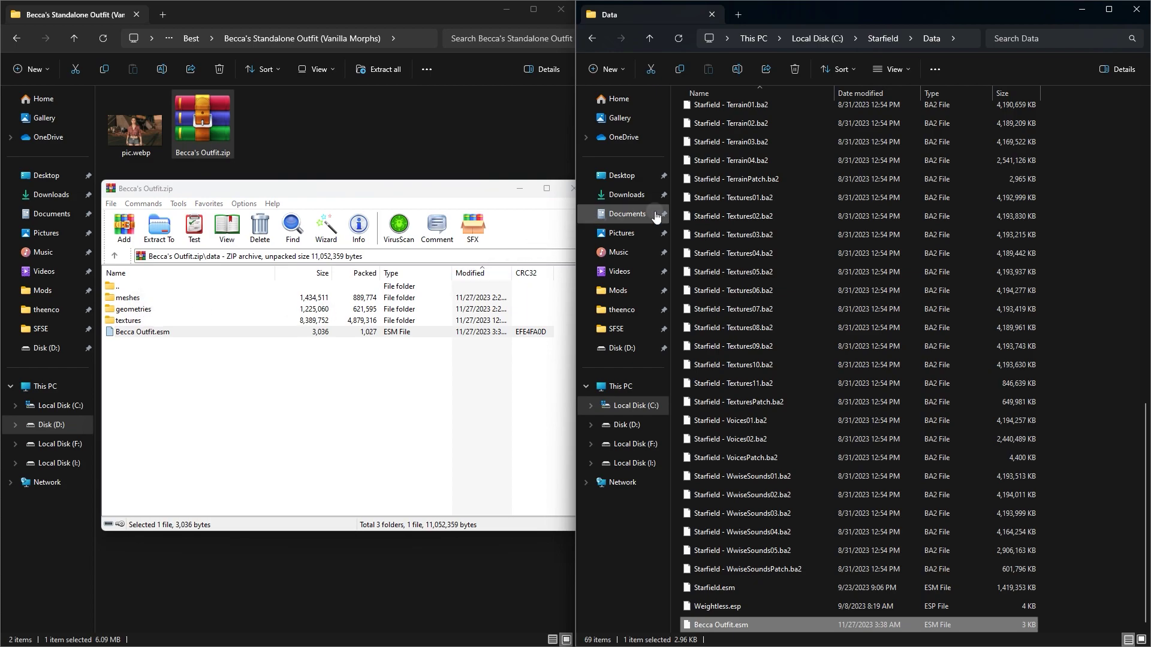
{"action": "key", "text": "alt+Left"}
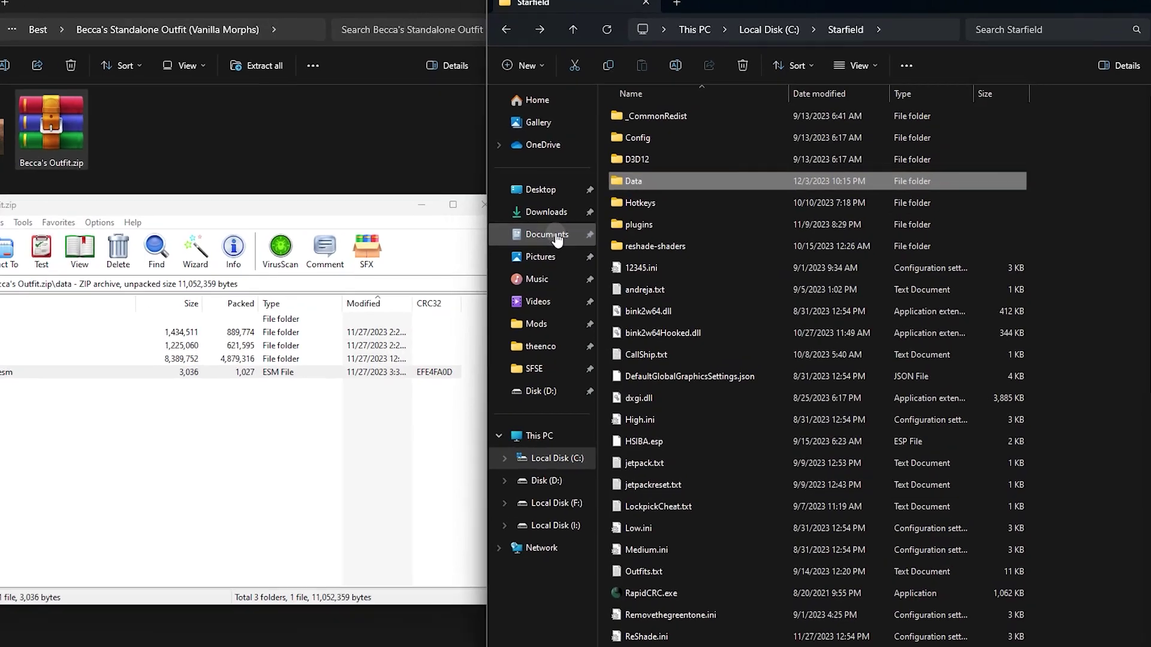
Browse to Documents\My Games\Starfield\Data in File Explorer
{"action": "left_click", "coordinate": [634, 214]}
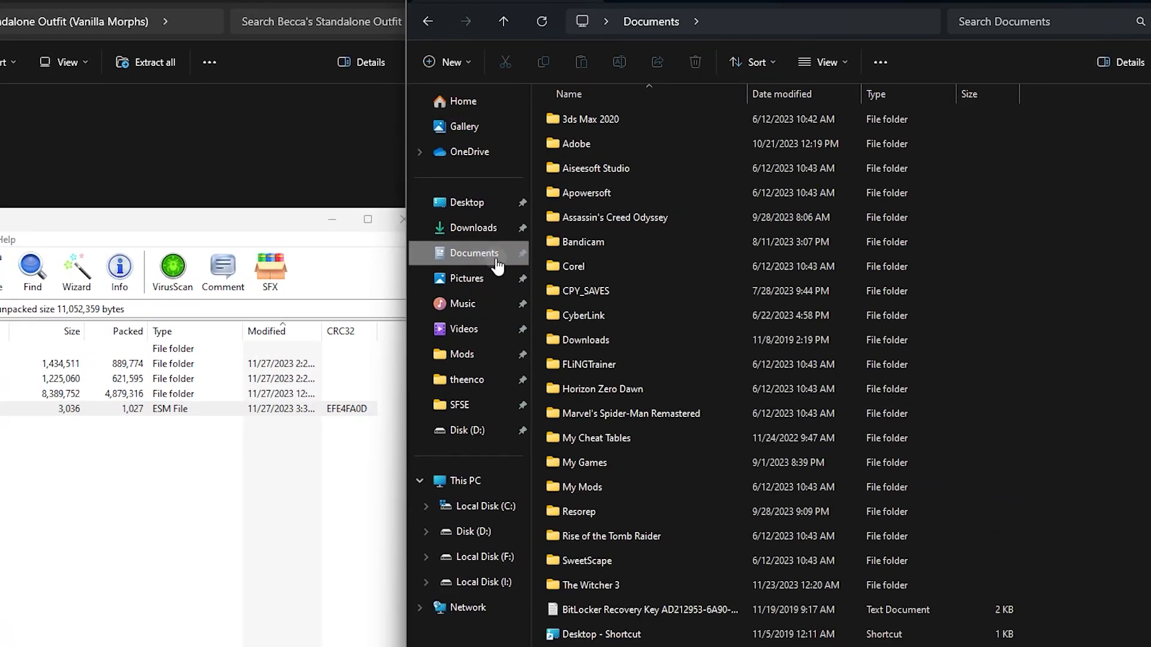
{"action": "double_click", "coordinate": [620, 461]}
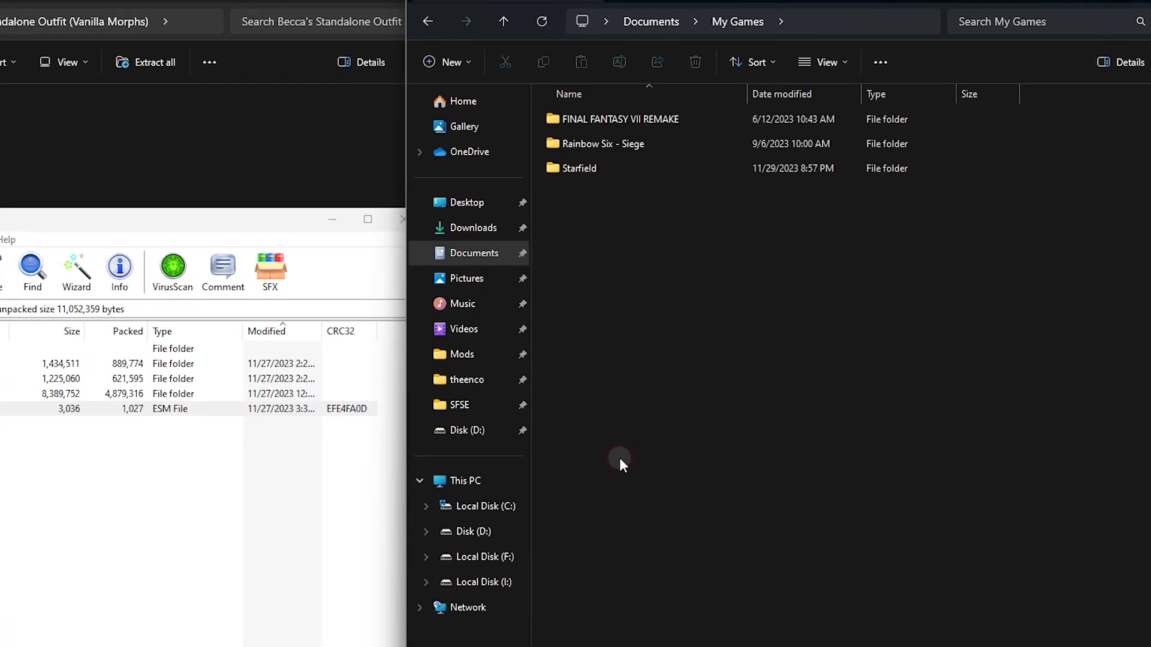
{"action": "double_click", "coordinate": [602, 171]}
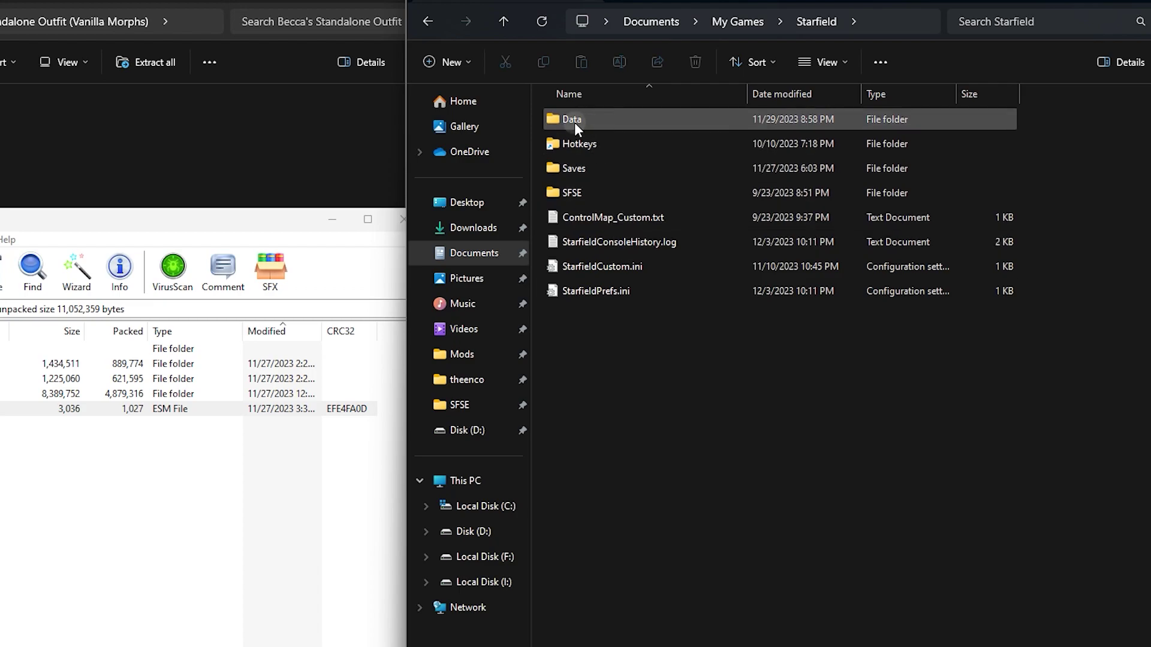
{"action": "double_click", "coordinate": [596, 121]}
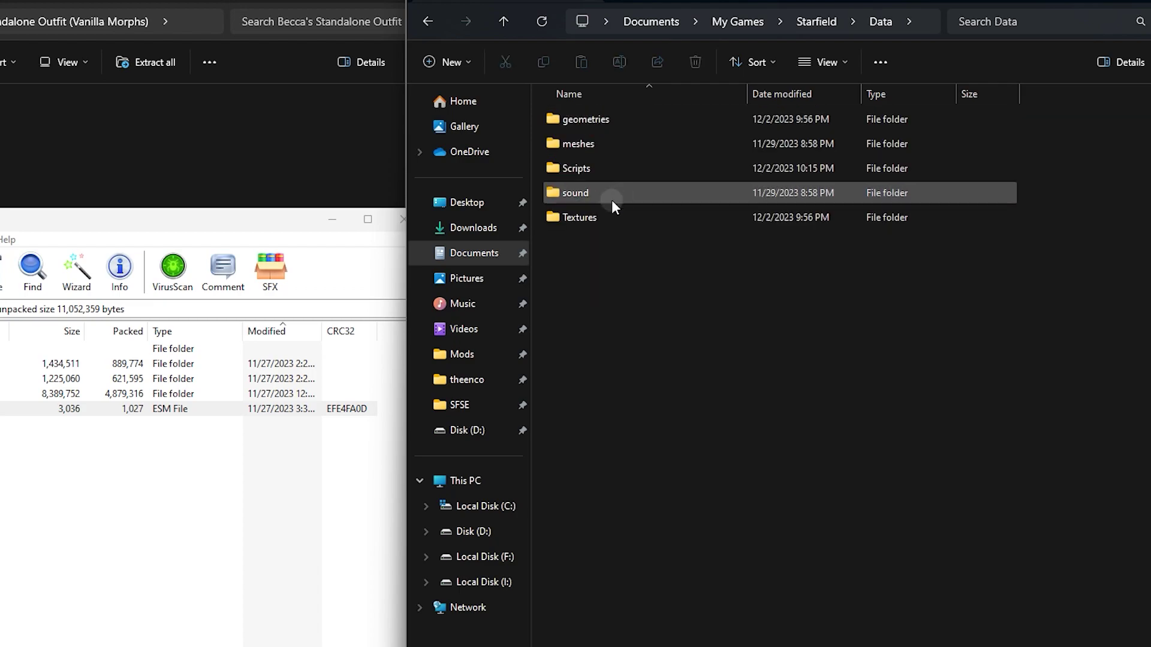
Move the archive's meshes, geometries and textures folders into that Data folder
{"action": "left_click", "coordinate": [0, 358]}
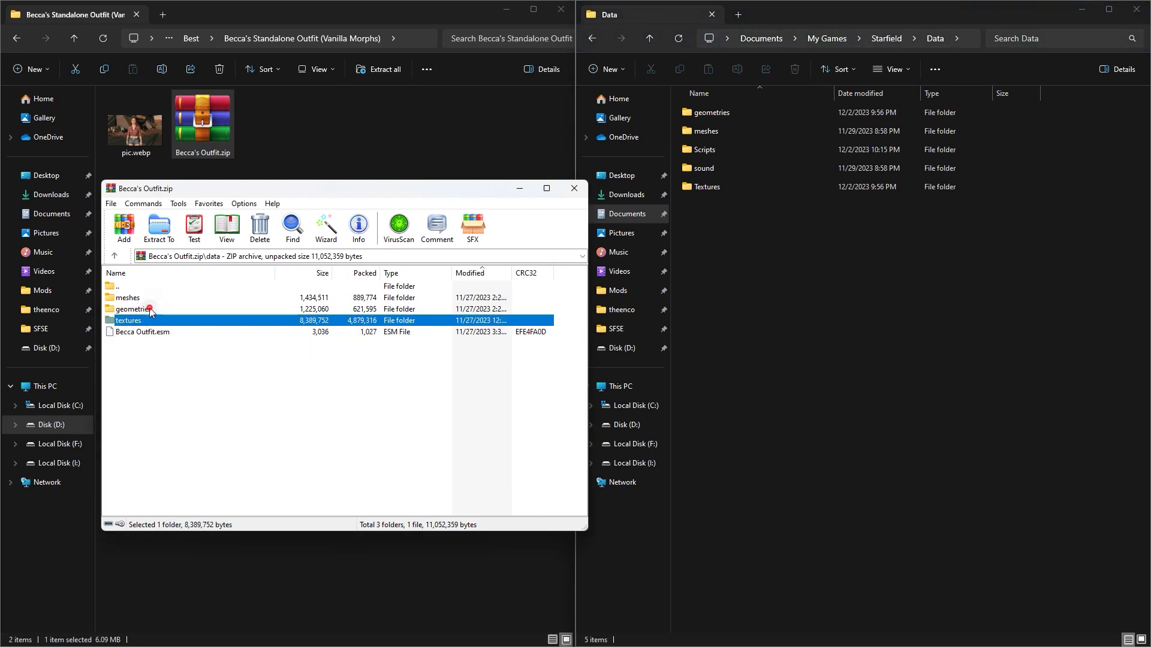
{"action": "left_click", "coordinate": [149, 310], "text": "shift"}
{"action": "left_click", "coordinate": [147, 302], "text": "shift"}
{"action": "left_click_drag", "start_coordinate": [376, 301], "coordinate": [760, 283]}
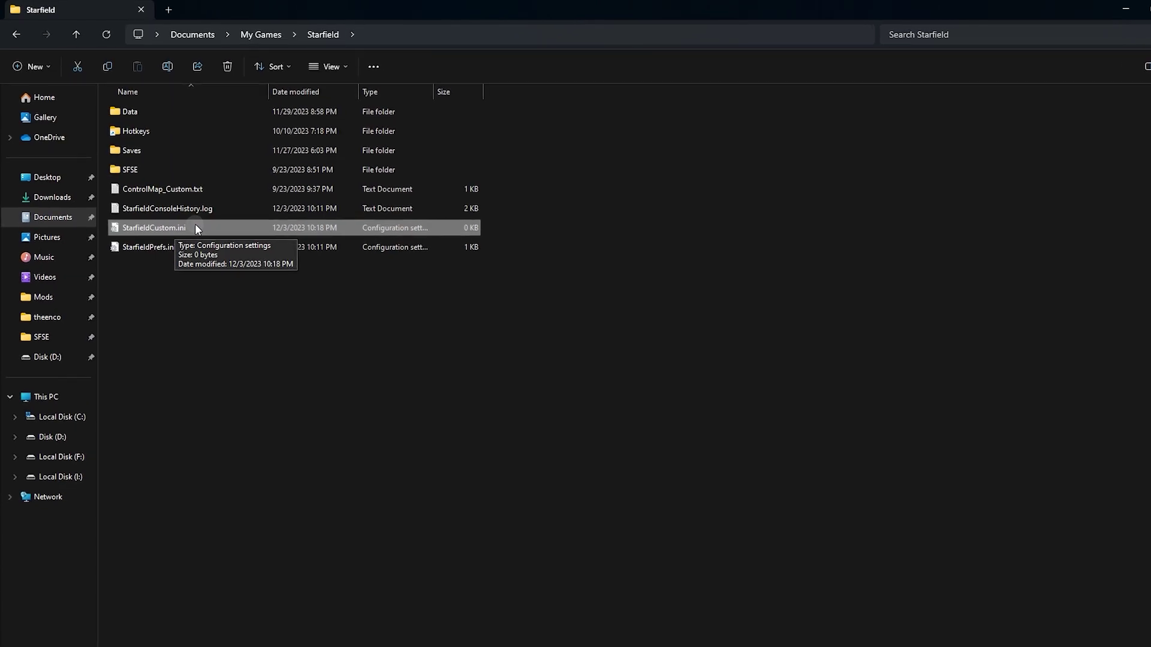
Delete the existing StarfieldCustom.ini from Documents\My Games\Starfield
{"action": "left_click", "coordinate": [242, 34]}
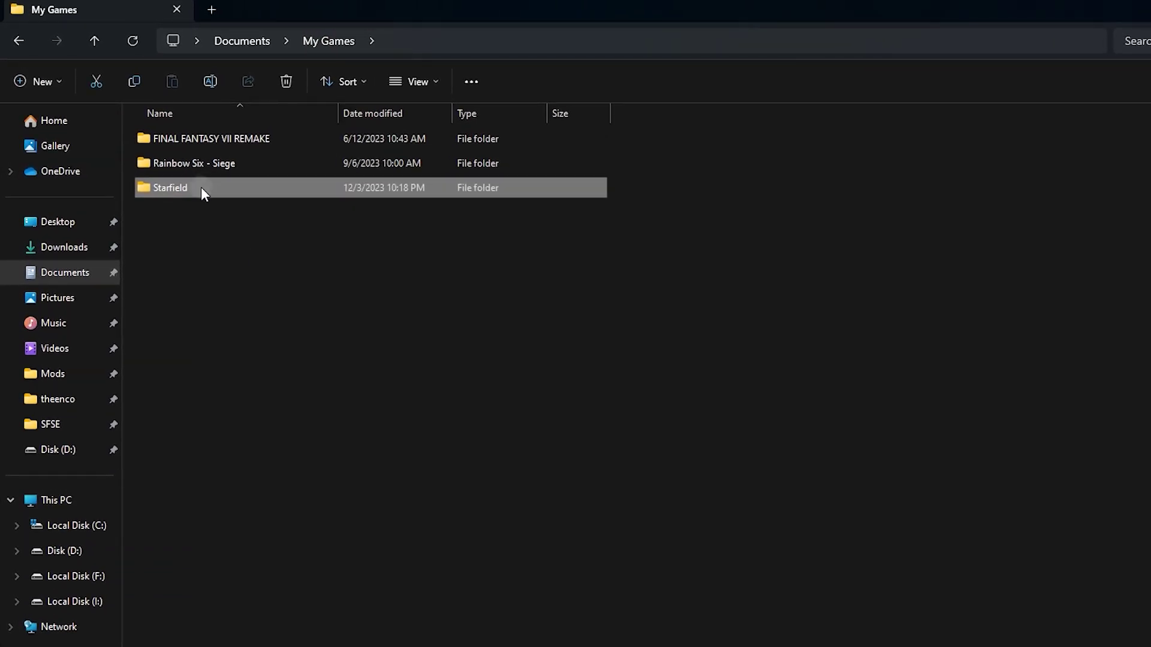
{"action": "double_click", "coordinate": [206, 186]}
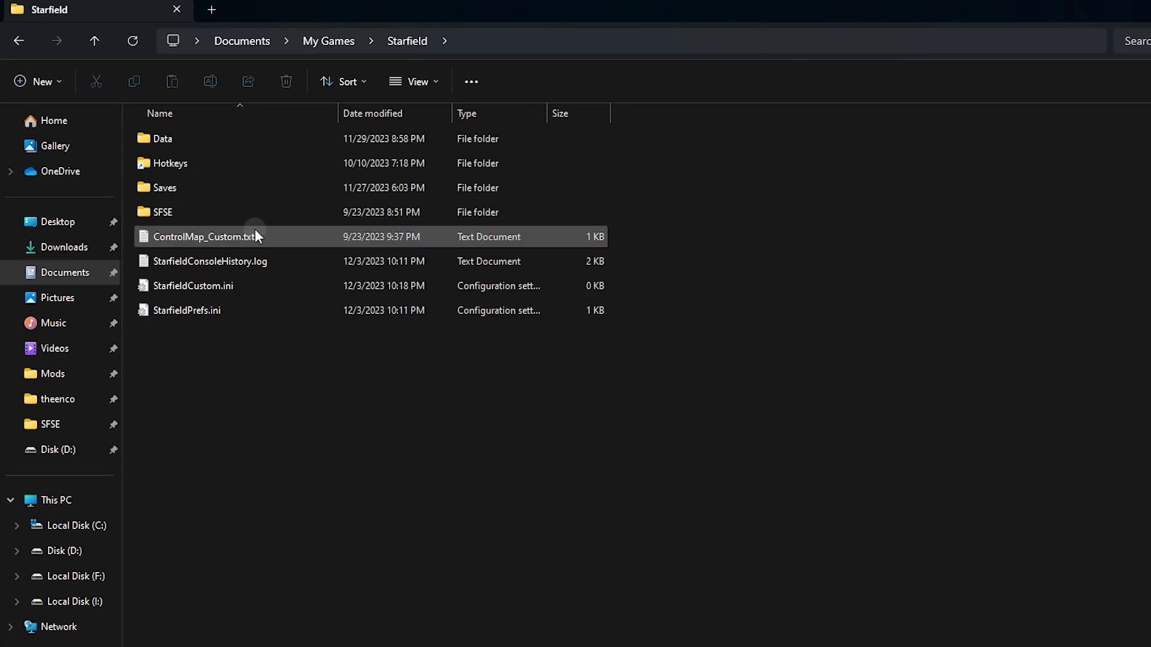
{"action": "left_click", "coordinate": [264, 285]}
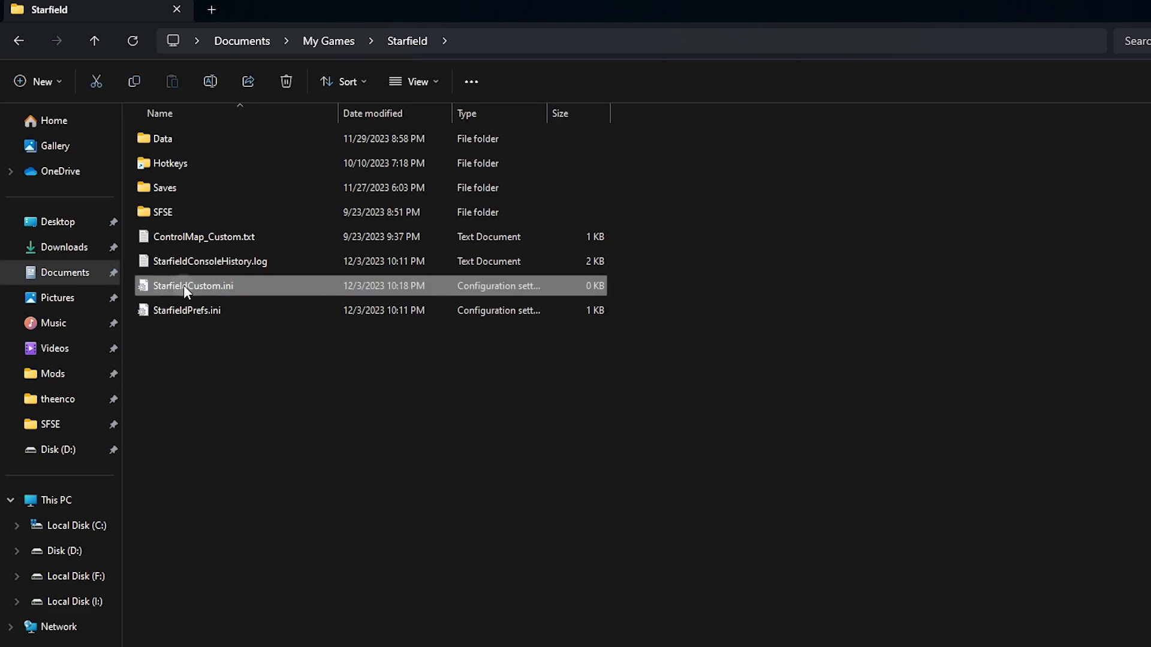
{"action": "right_click", "coordinate": [260, 286]}
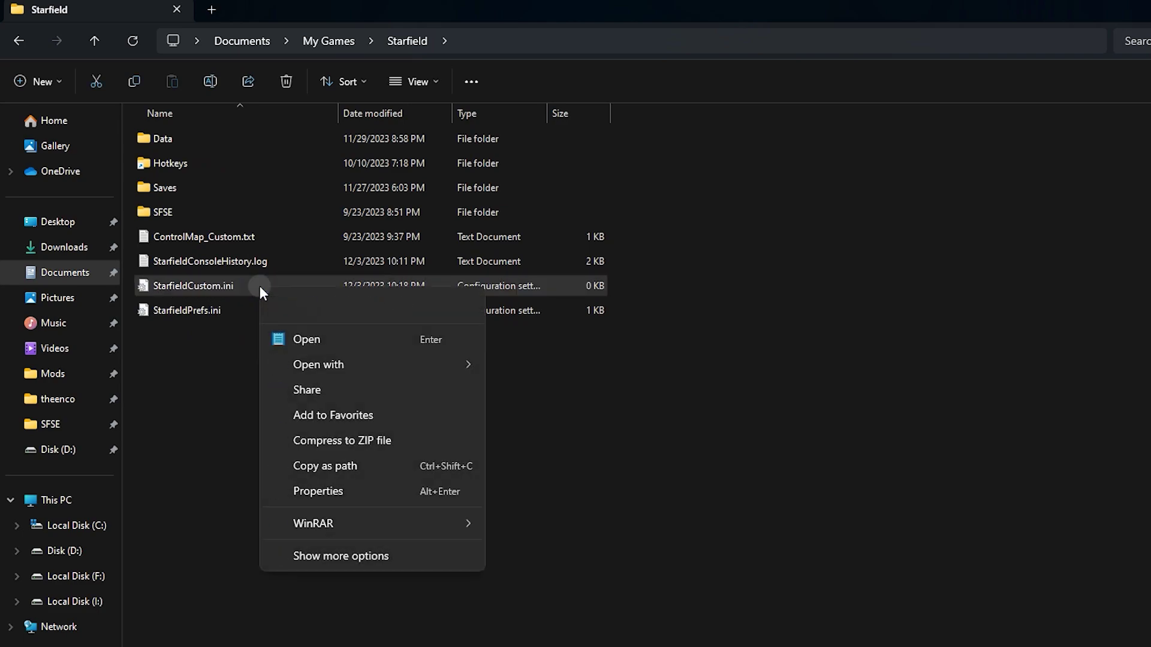
{"action": "left_click", "coordinate": [405, 305]}
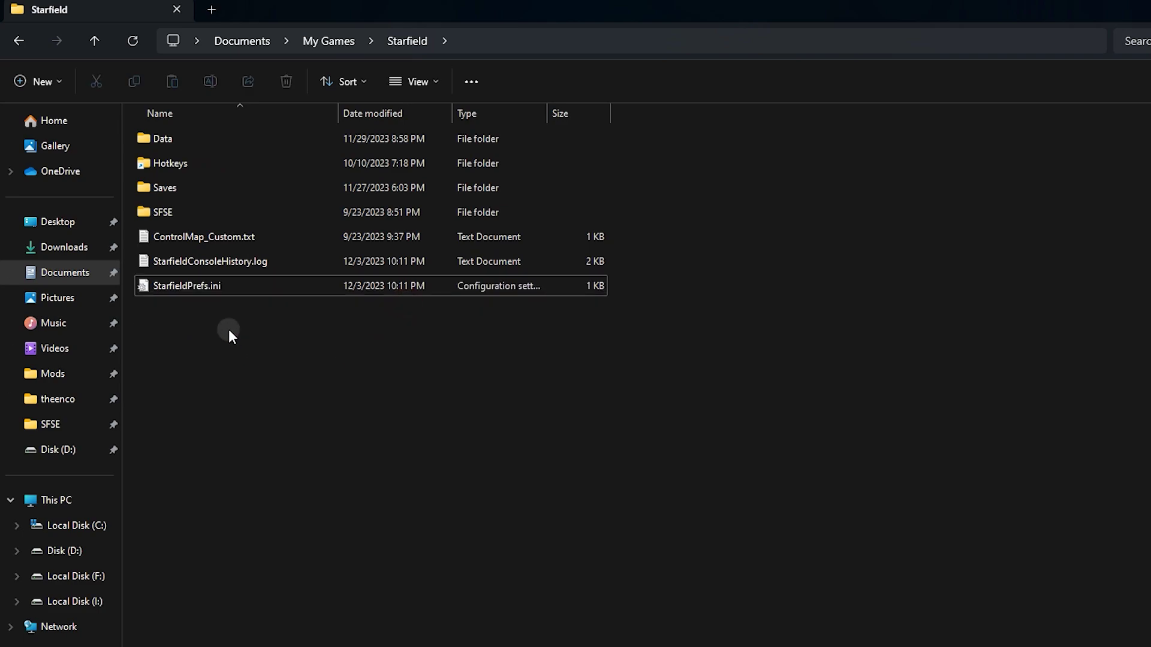
Create a new empty text file named StarfieldCustom.ini, accepting the .ini extension change
{"action": "right_click", "coordinate": [290, 349]}
{"action": "mouse_move", "coordinate": [436, 475]}
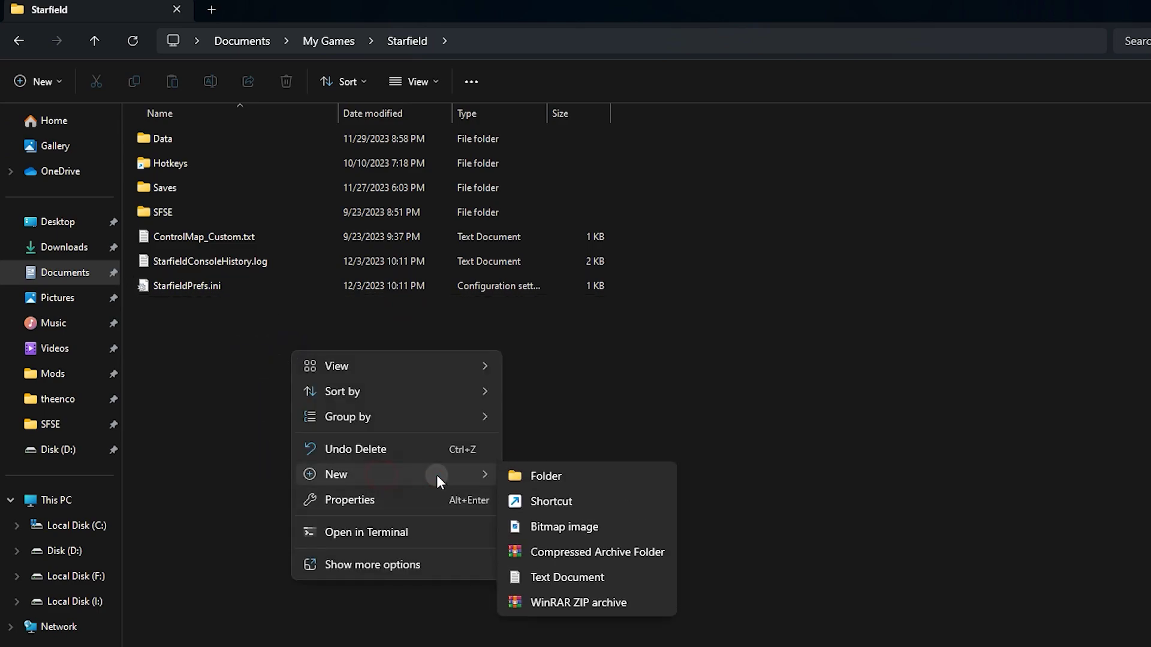
{"action": "left_click", "coordinate": [591, 579]}
{"action": "key", "text": "ctrl+a"}
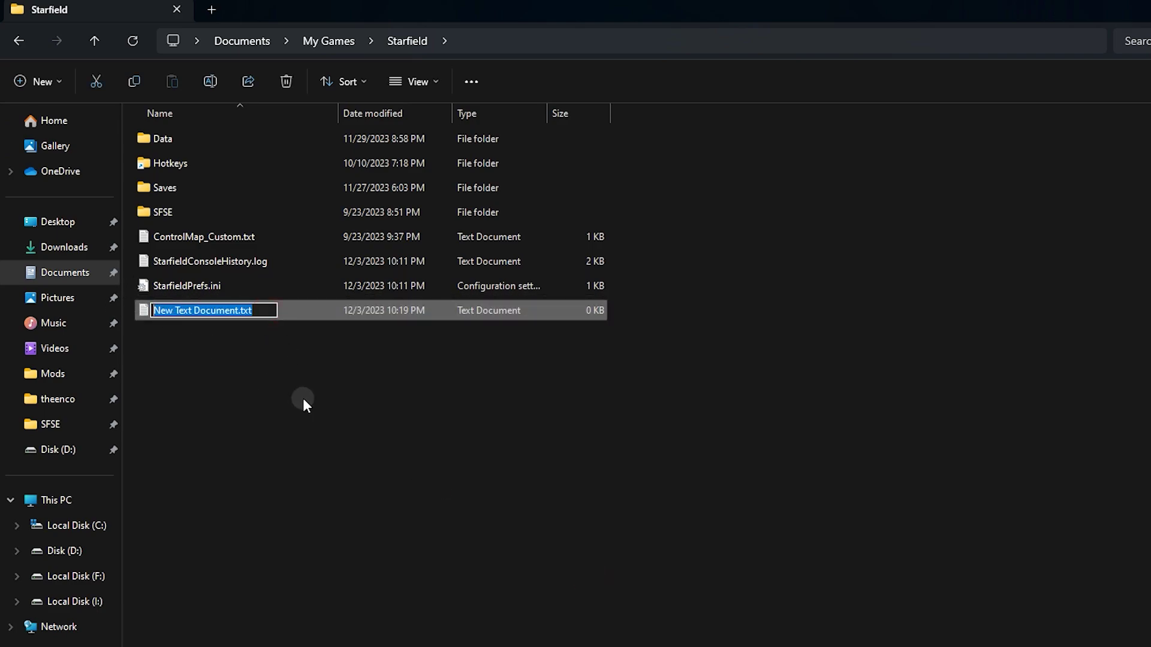
{"action": "type", "text": "StarfieldCustom.ini"}
{"action": "left_click", "coordinate": [246, 353]}
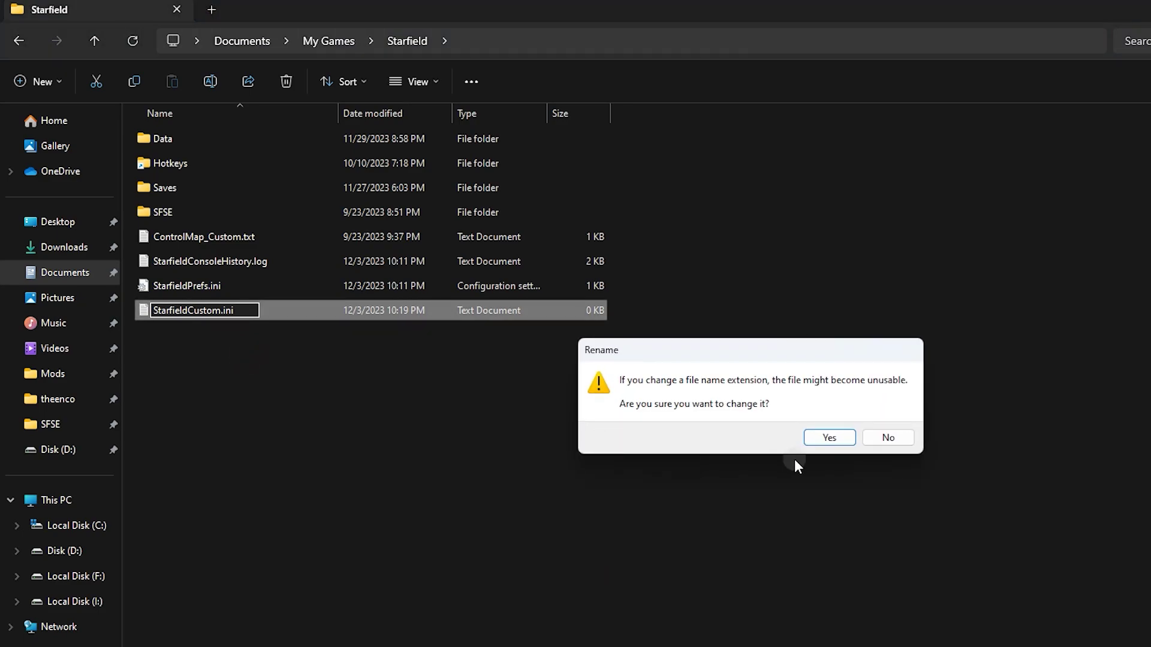
{"action": "left_click", "coordinate": [822, 437]}
{"action": "double_click", "coordinate": [245, 311]}
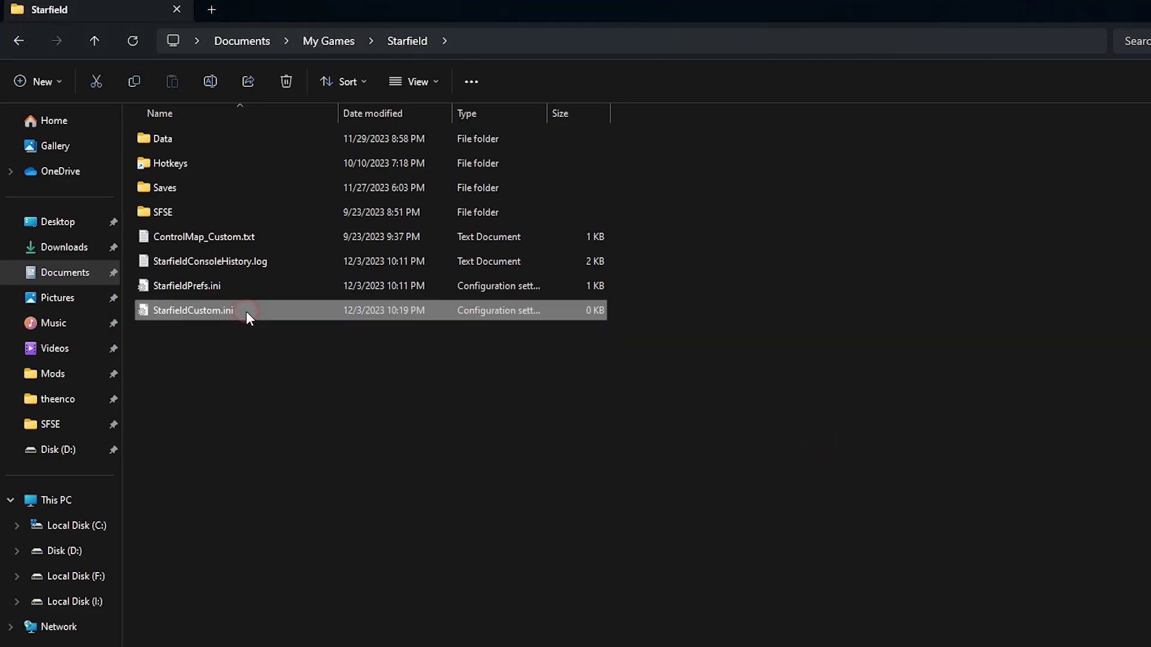
Copy the [Archive], bInvalidateOlderFiles=1 and sResourceDataDirsFinal= lines from the first StarfieldCustom.ini tab
{"action": "left_click", "coordinate": [229, 79]}
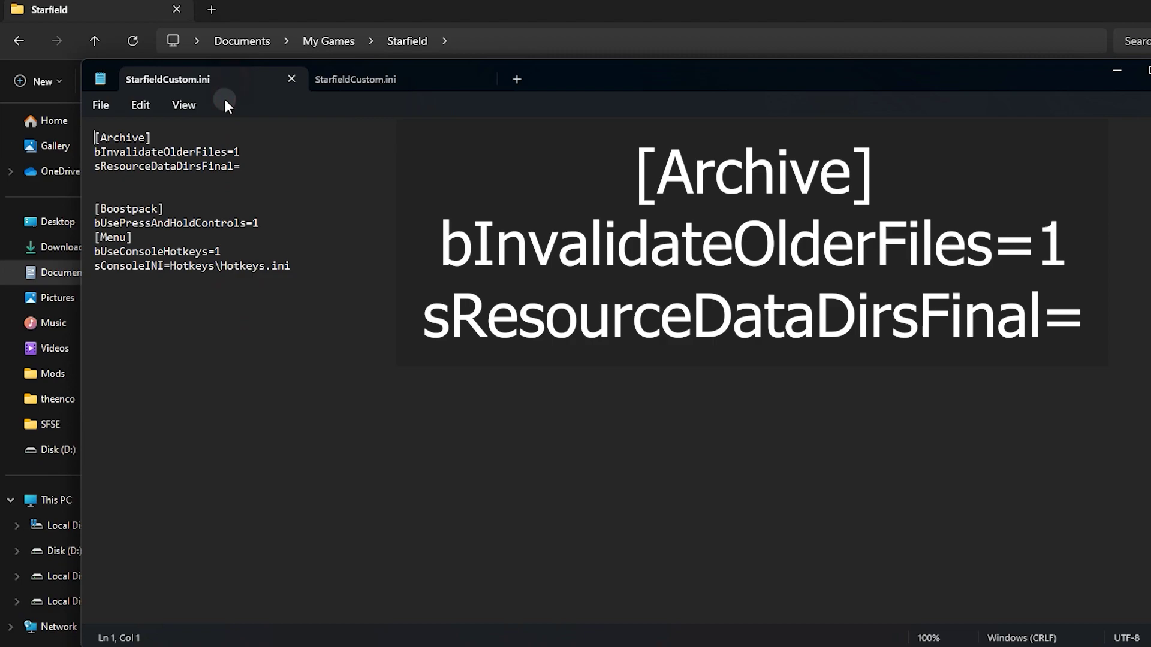
{"action": "left_click_drag", "start_coordinate": [96, 137], "coordinate": [257, 161]}
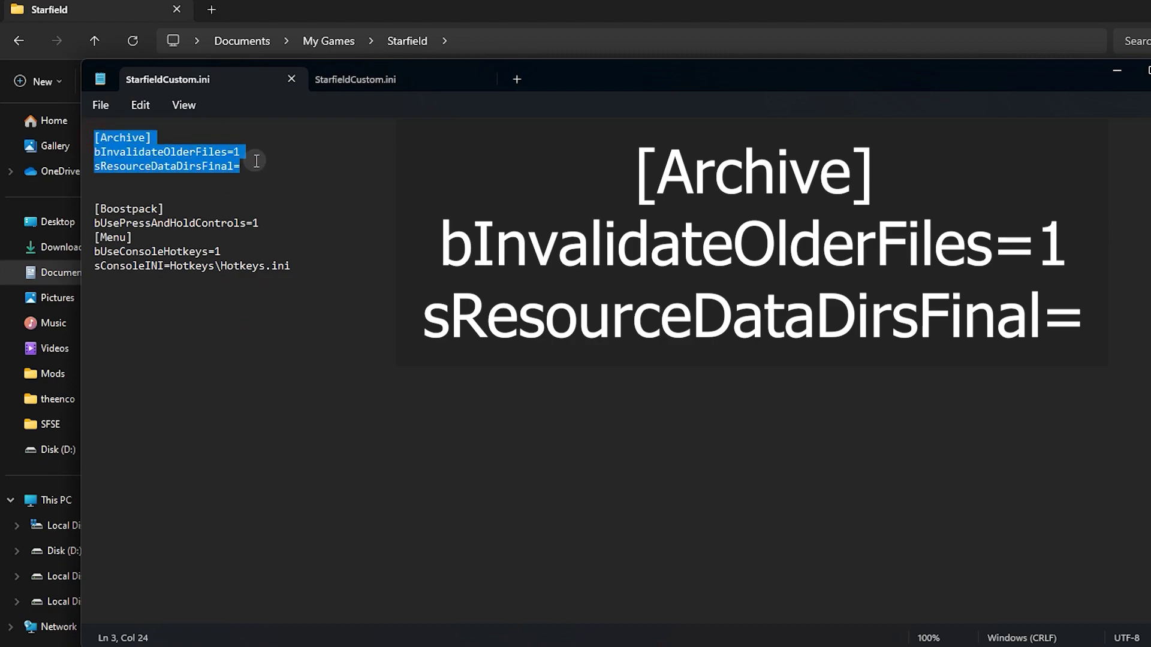
{"action": "right_click", "coordinate": [233, 168]}
{"action": "left_click", "coordinate": [273, 227]}
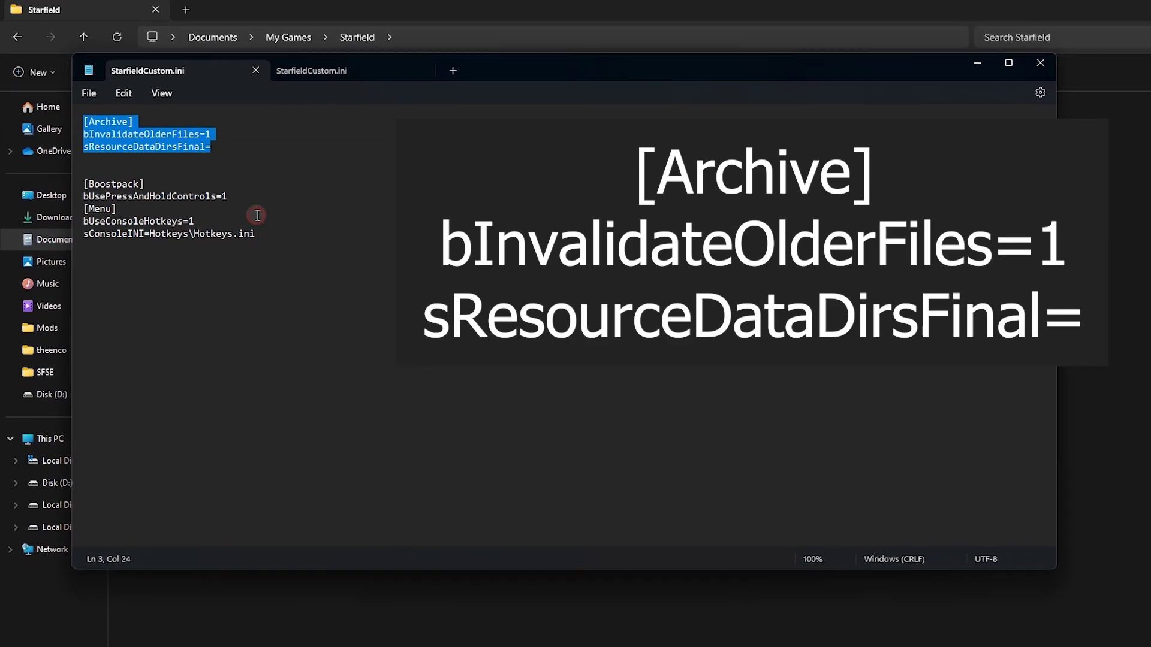